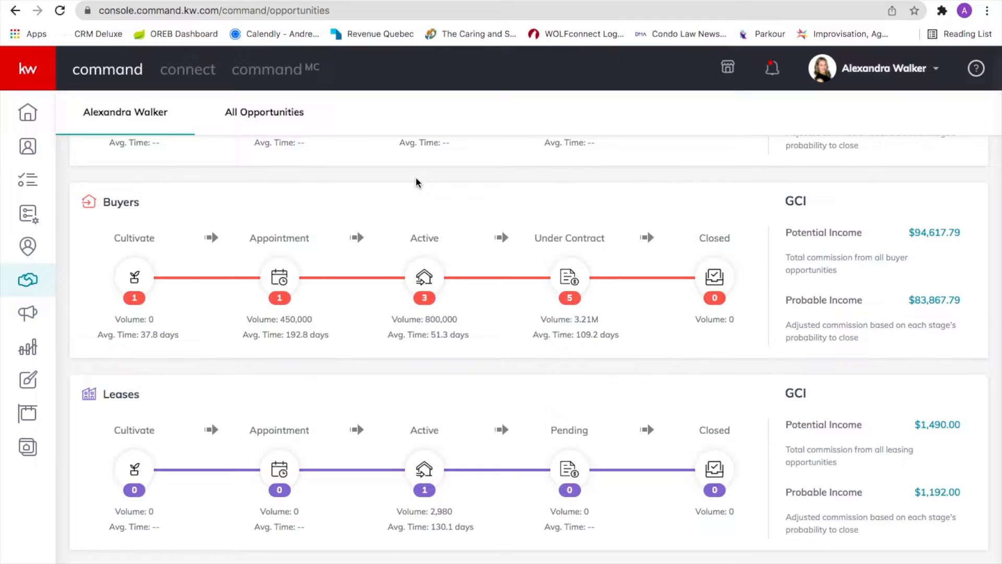
- Return to the home dashboard, reopen the opportunities pipeline, and review its Listings, Buyers and Leases sections
scroll(448, 197, down, 2)
scroll(448, 197, up, 3)
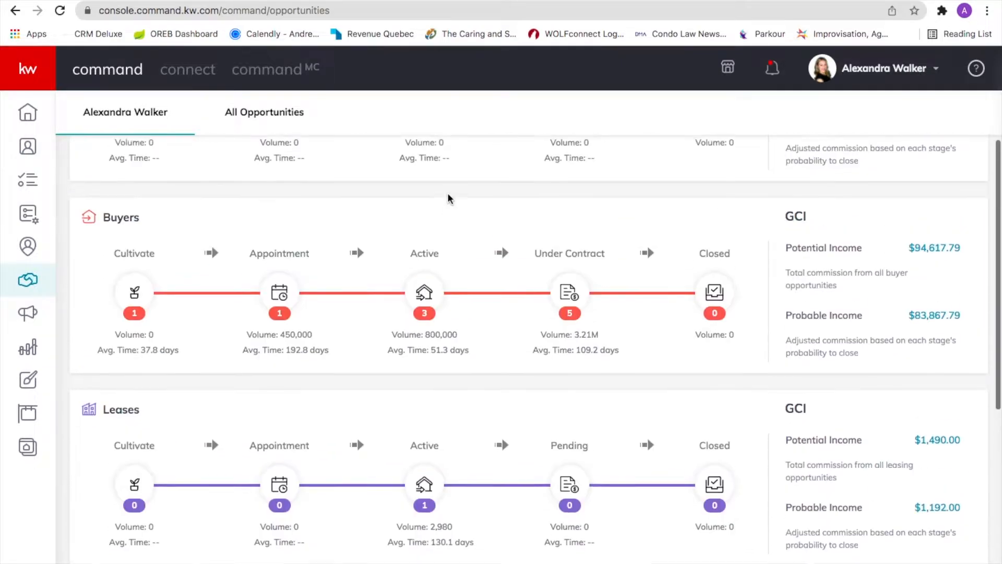
click(34, 111)
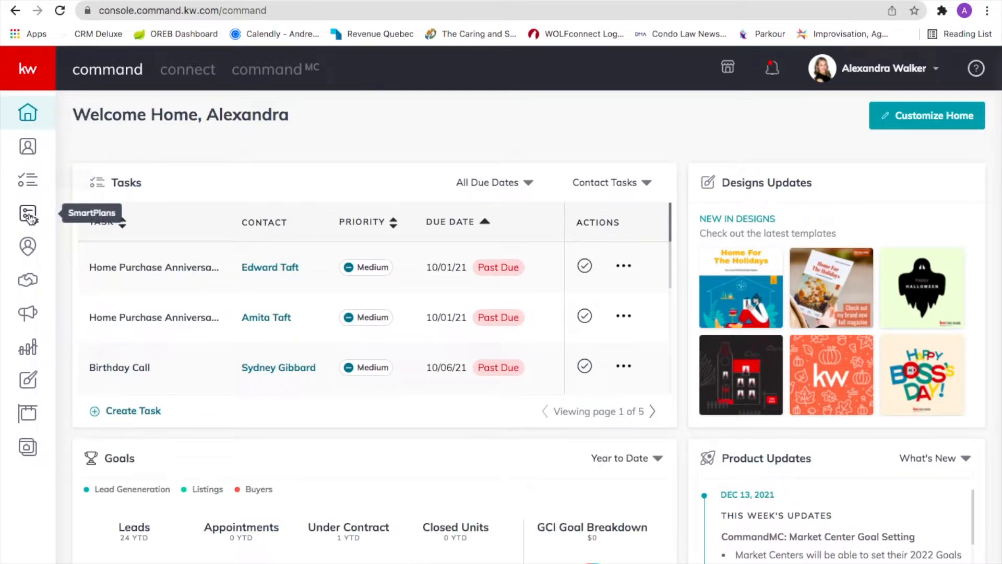
click(28, 286)
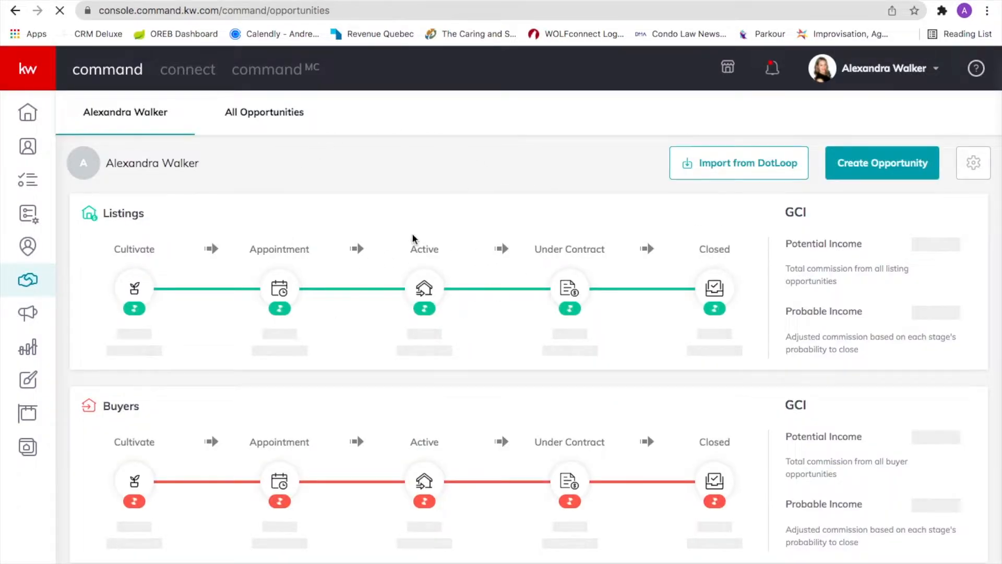
scroll(413, 237, down, 5)
scroll(412, 238, down, 1)
scroll(414, 239, up, 4)
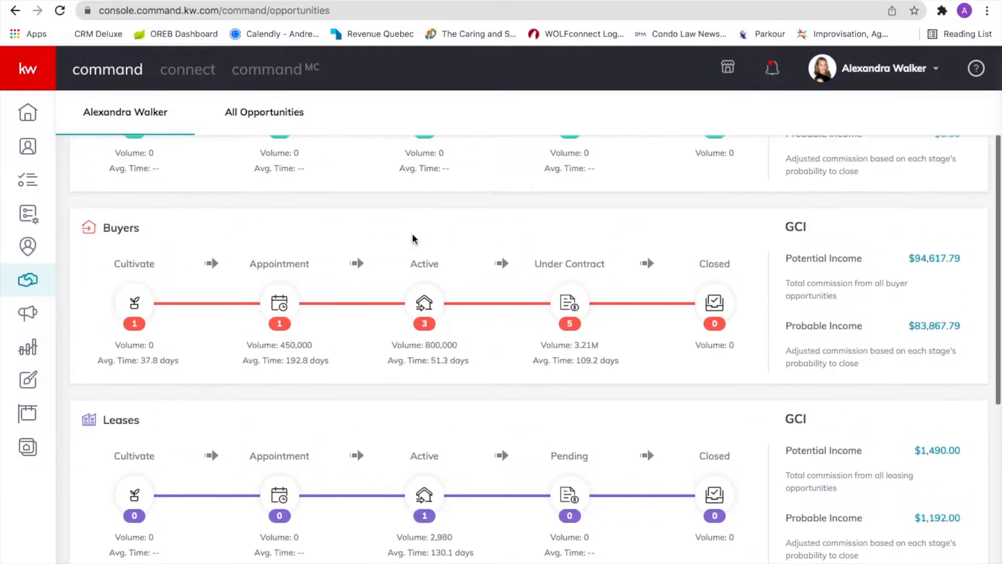
scroll(350, 396, down, 2)
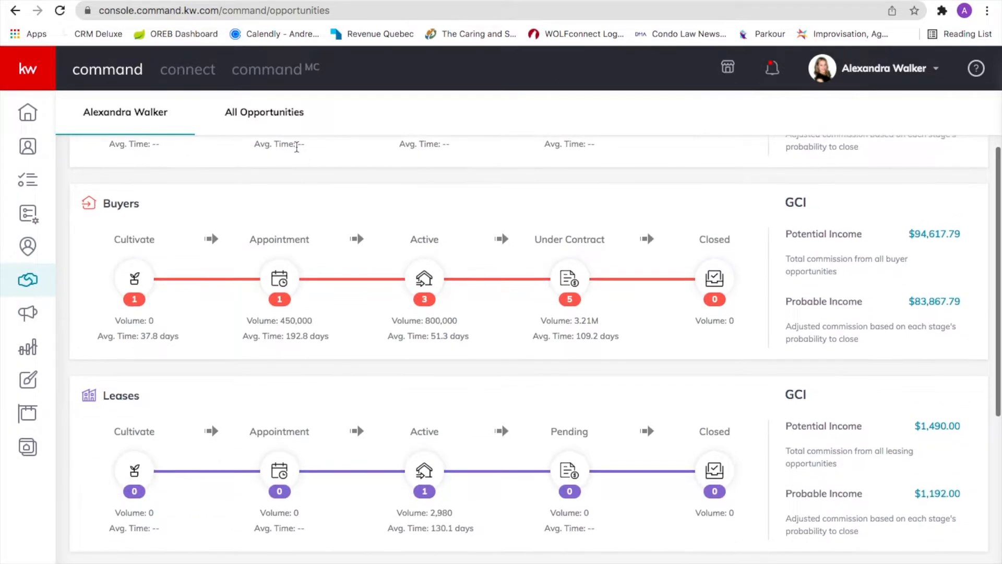
- View the list of all opportunities, return to the agent's own pipeline, and look over its stages
click(285, 122)
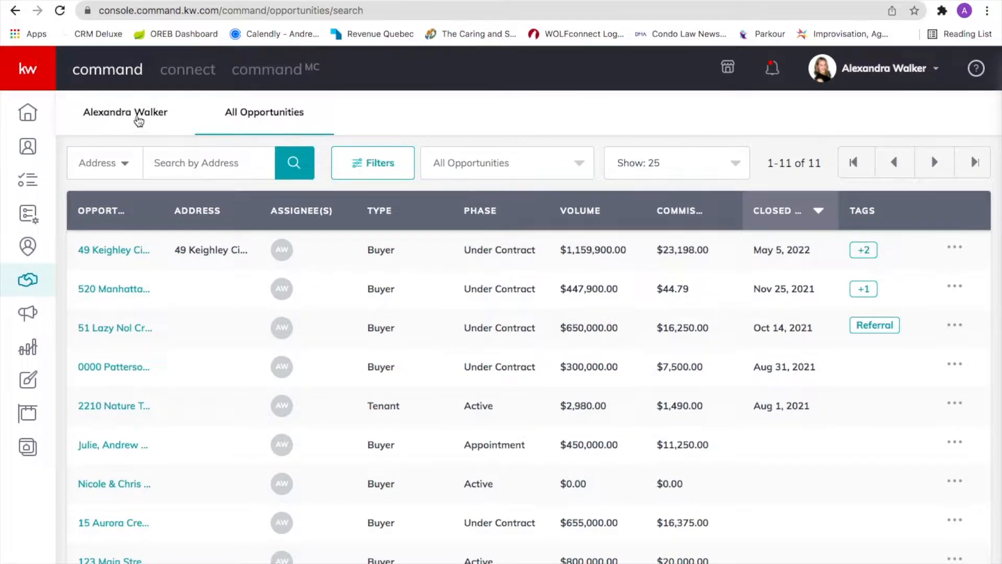
click(126, 114)
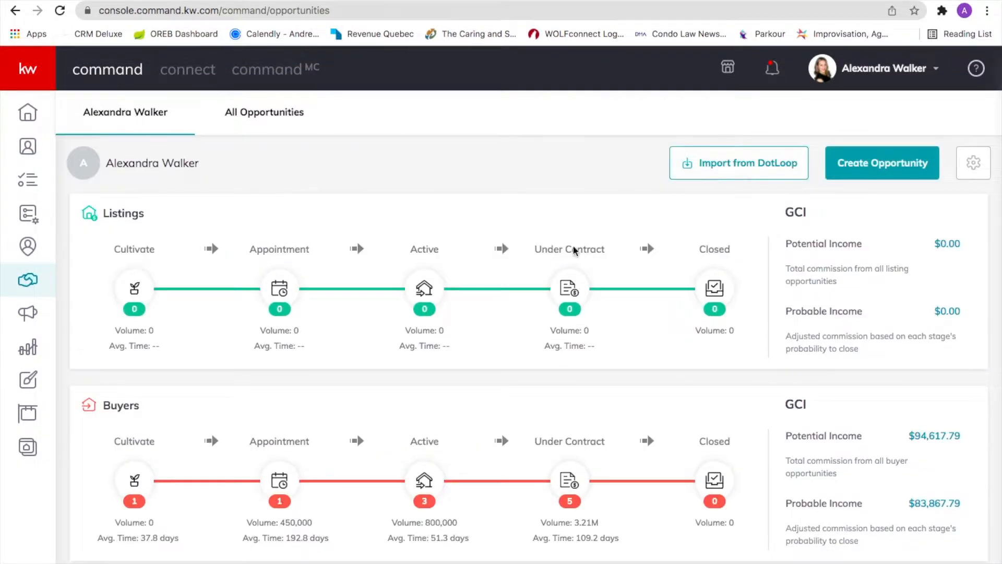
scroll(882, 166, down, 2)
scroll(881, 167, up, 2)
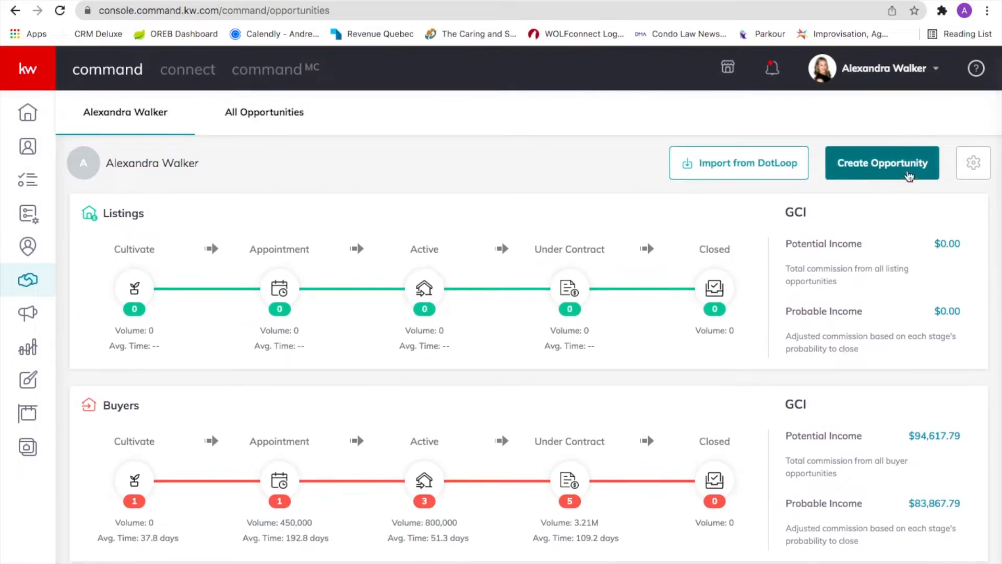
- Start a new opportunity under Keller Williams Integrity Realty and set its opportunity type to Buyer
click(877, 163)
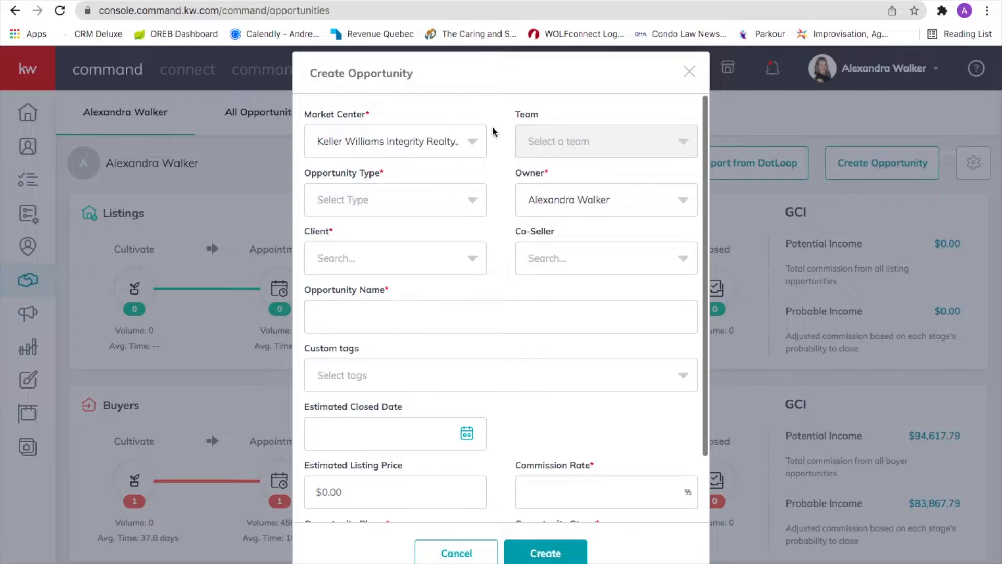
click(474, 145)
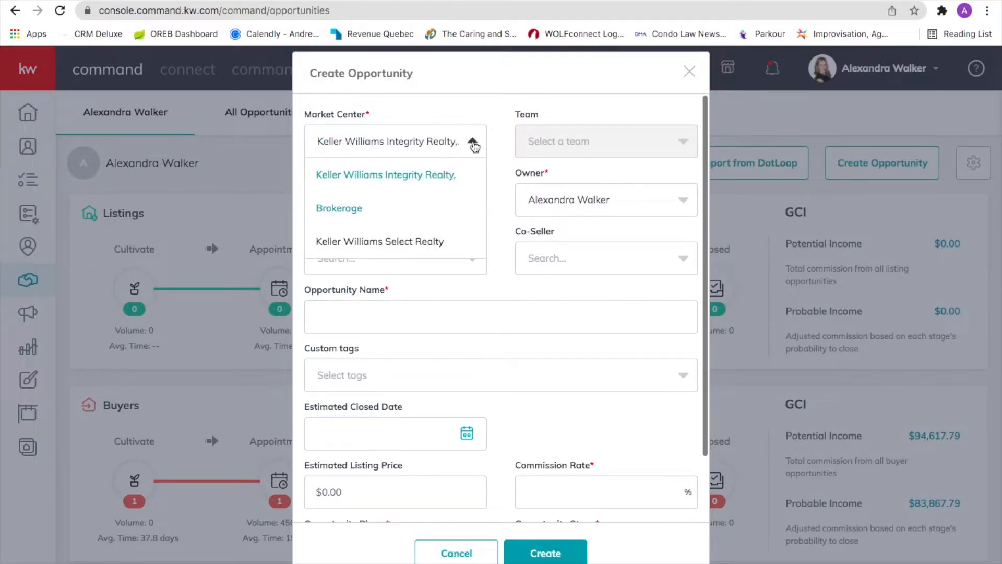
click(500, 157)
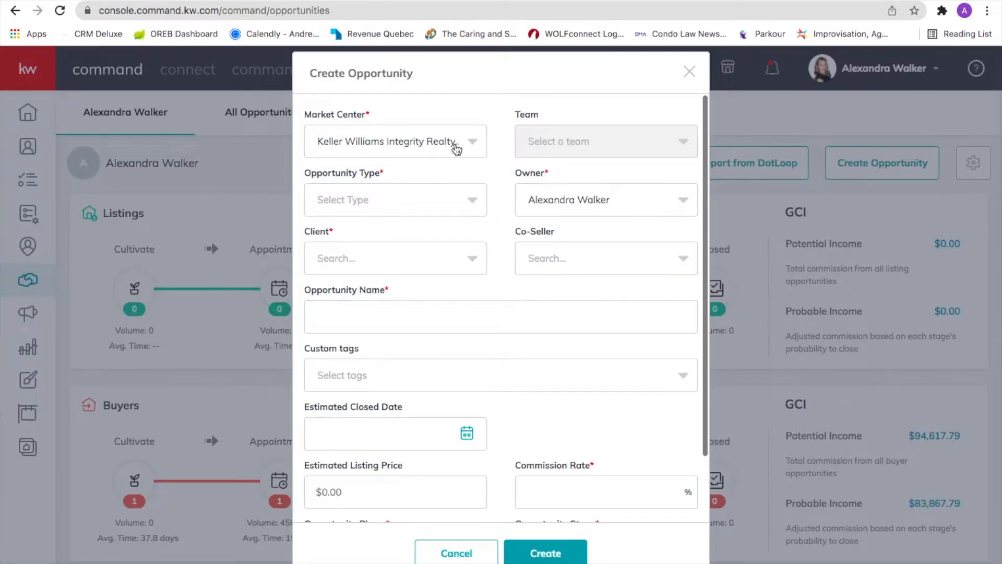
scroll(497, 190, down, 1)
click(472, 164)
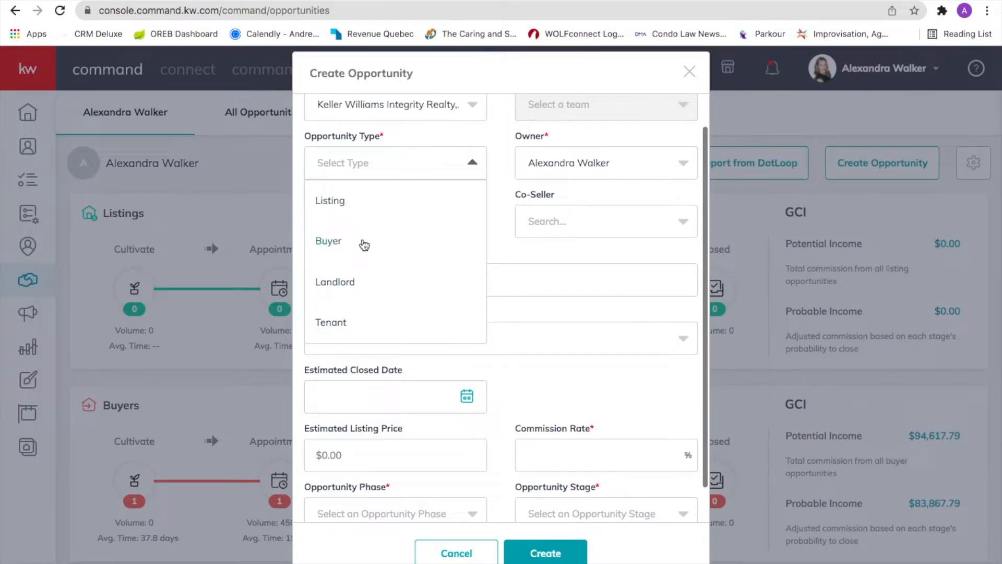
click(338, 242)
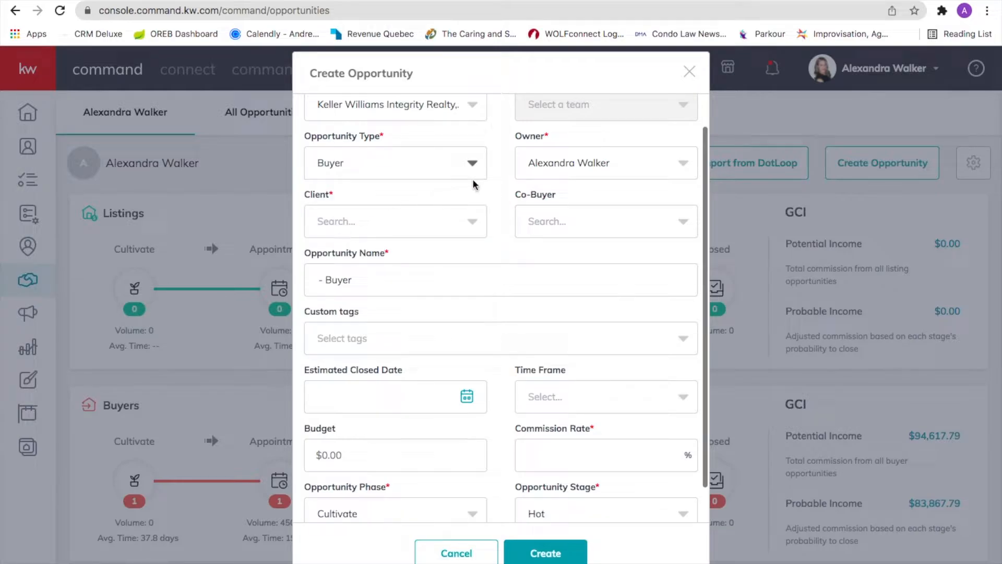
- Search the contacts by the client's first name and assign the matching contact as the opportunity's client
scroll(506, 259, down, 1)
scroll(505, 259, up, 1)
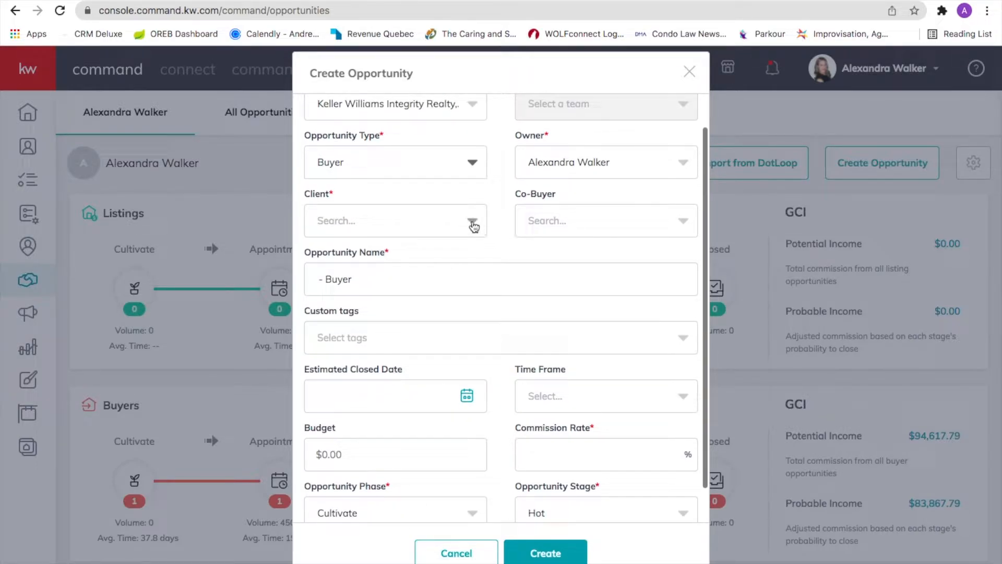
click(472, 222)
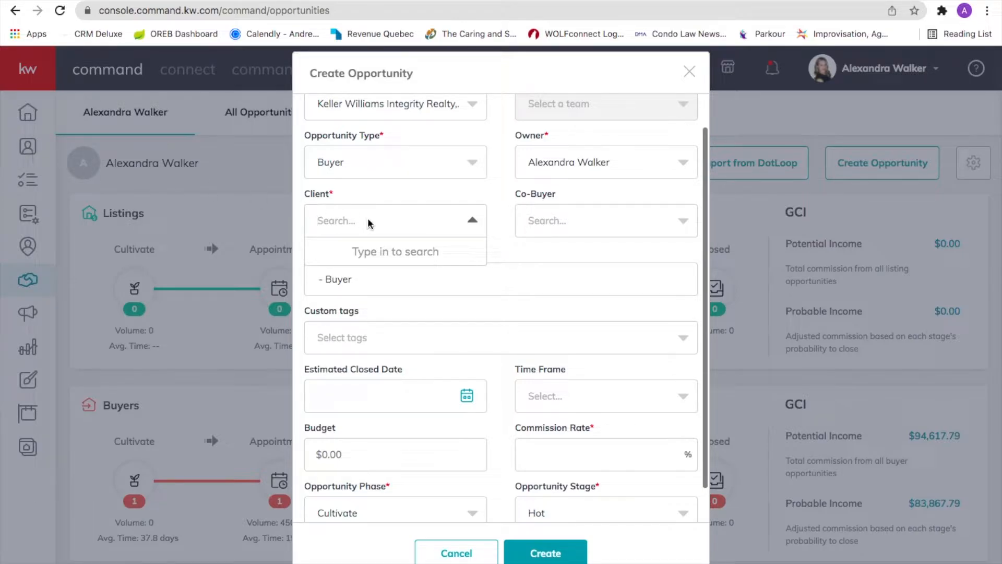
click(384, 217)
text(alex)
click(394, 316)
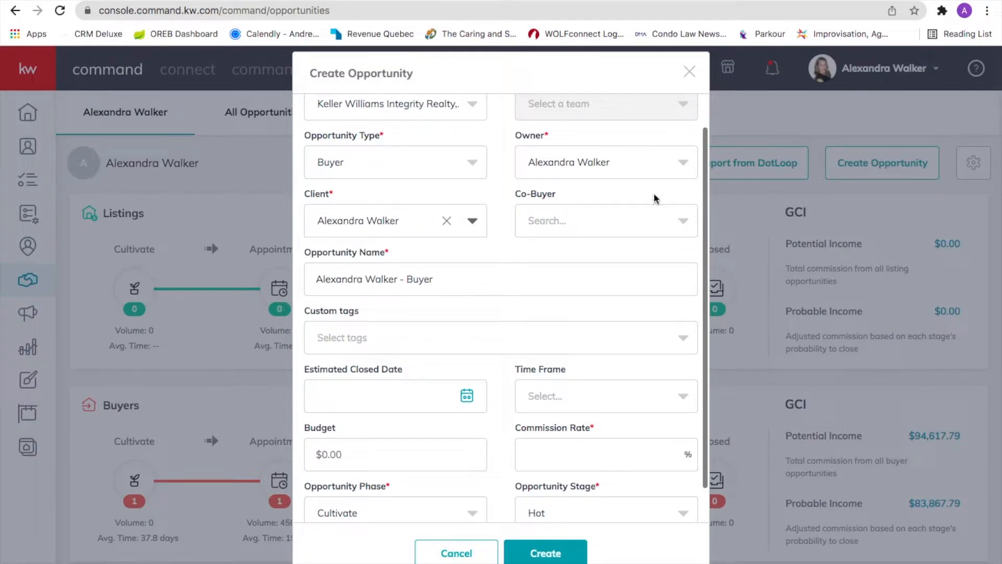
- Replace the default opportunity name with the property's street address
scroll(449, 239, down, 1)
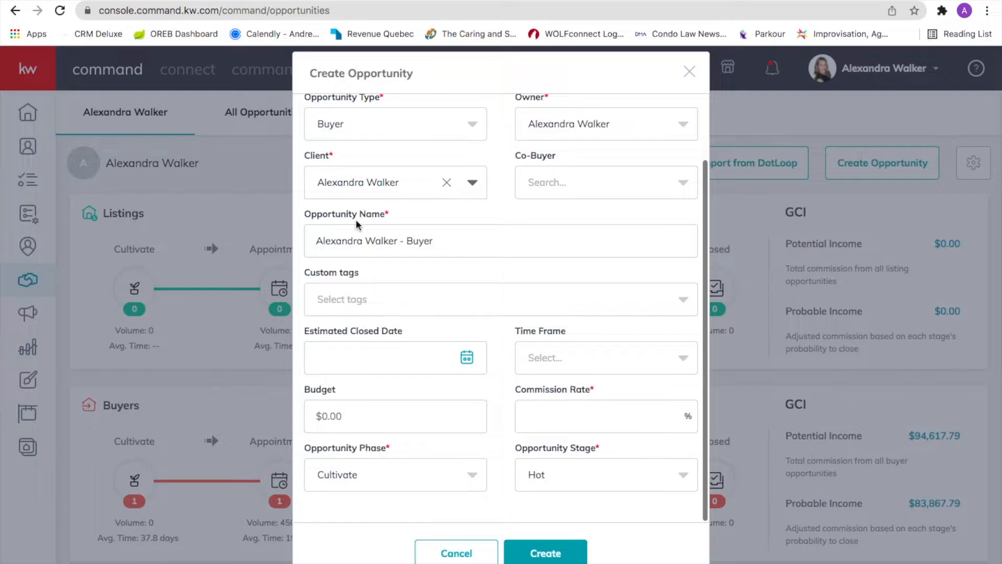
triple_click(453, 243)
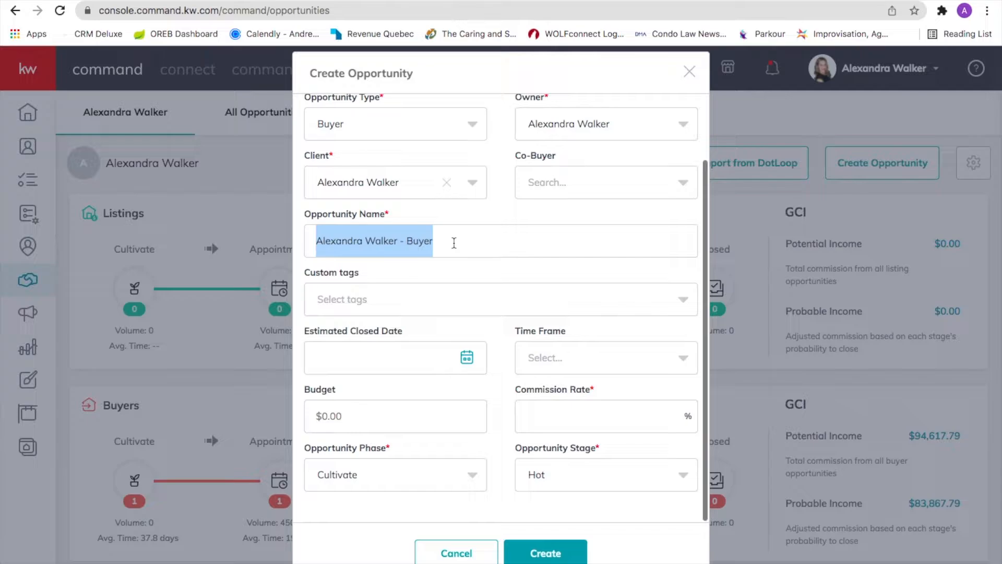
text(123 Main)
click(374, 274)
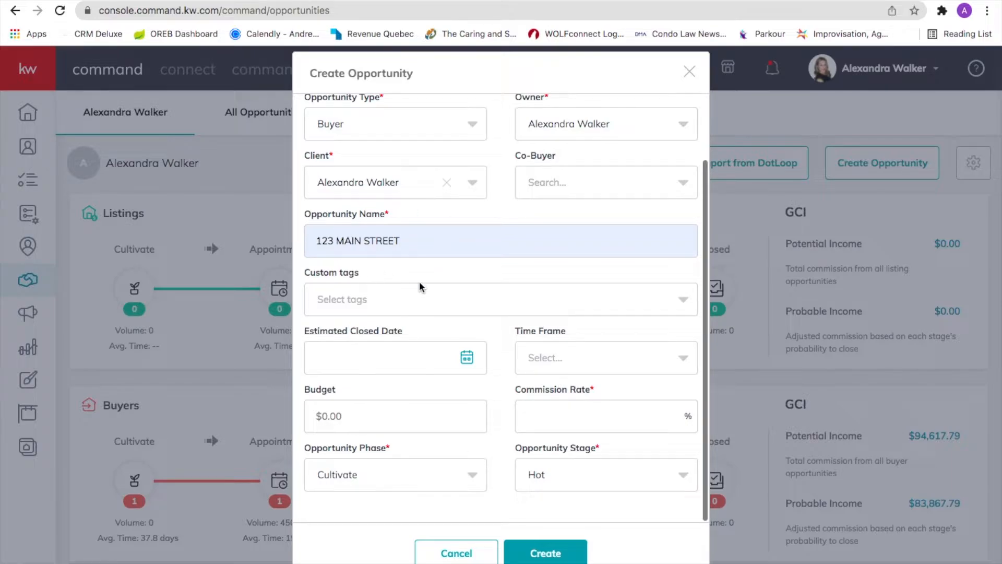
- Set the opportunity's estimated closed date to 1/12/2022
scroll(447, 256, down, 1)
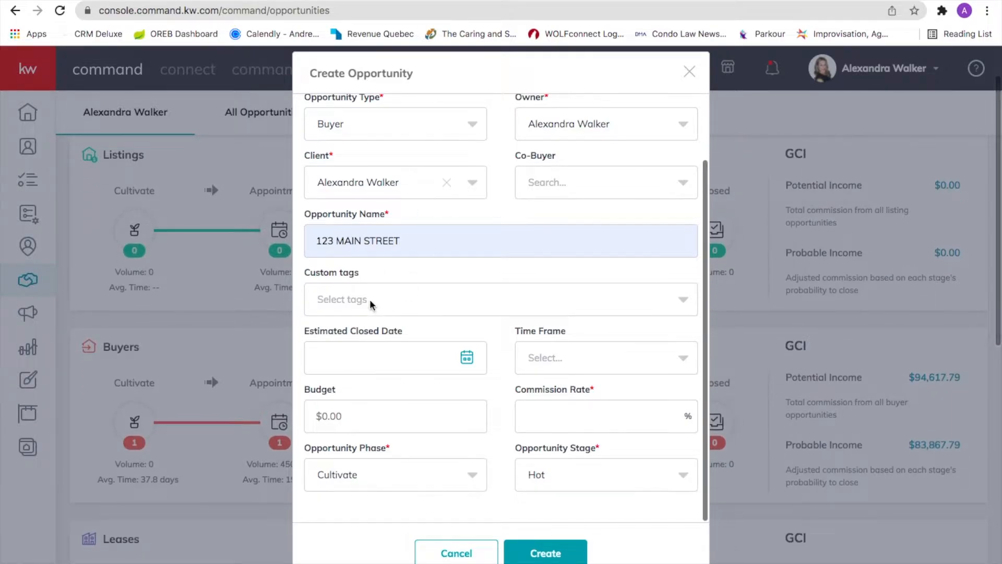
scroll(493, 371, down, 1)
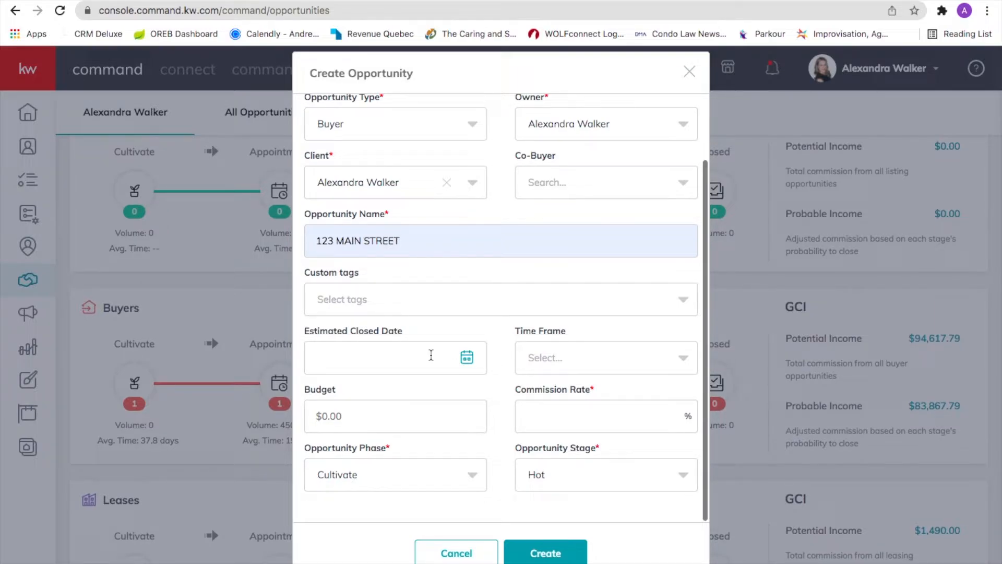
click(462, 358)
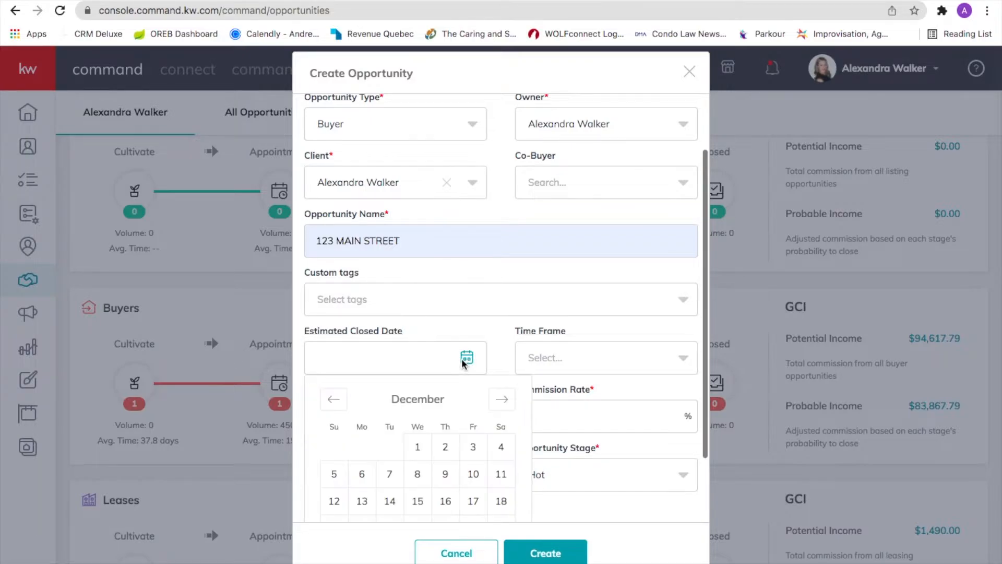
click(502, 399)
click(412, 505)
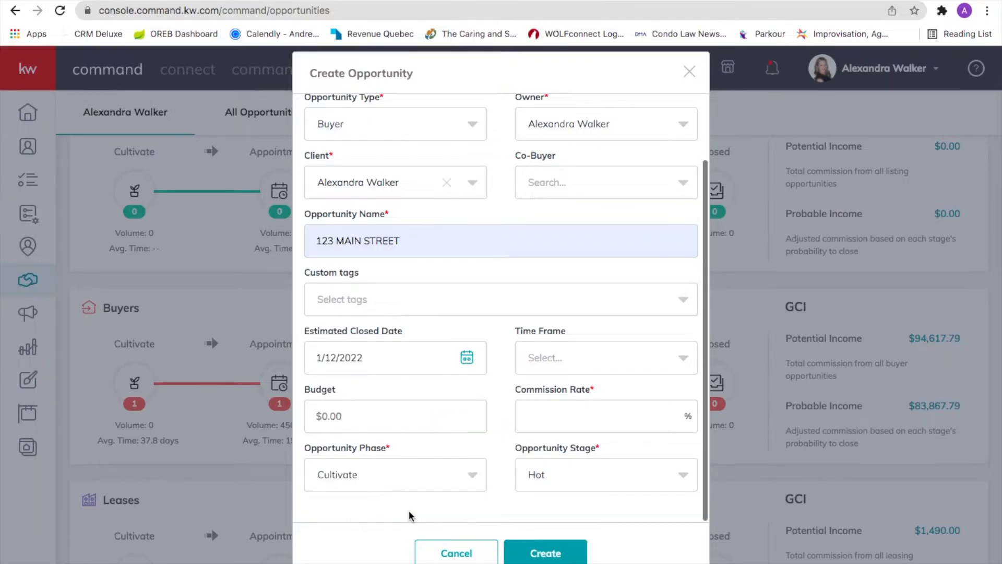
- Set the buyer's budget to $700,000 and the commission rate to 2.5%
click(432, 419)
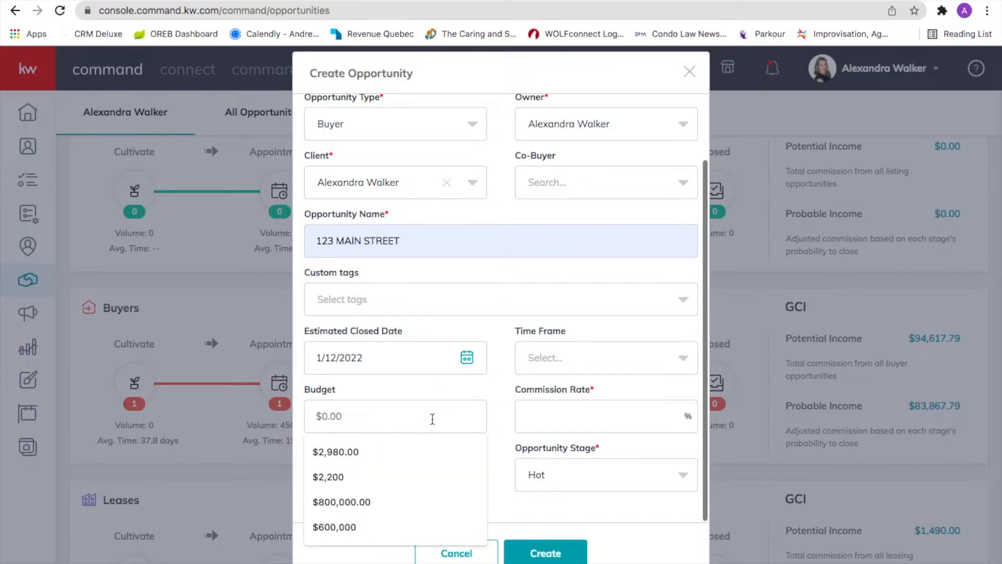
text(700,000)
click(563, 416)
text(2.5)
scroll(491, 426, down, 1)
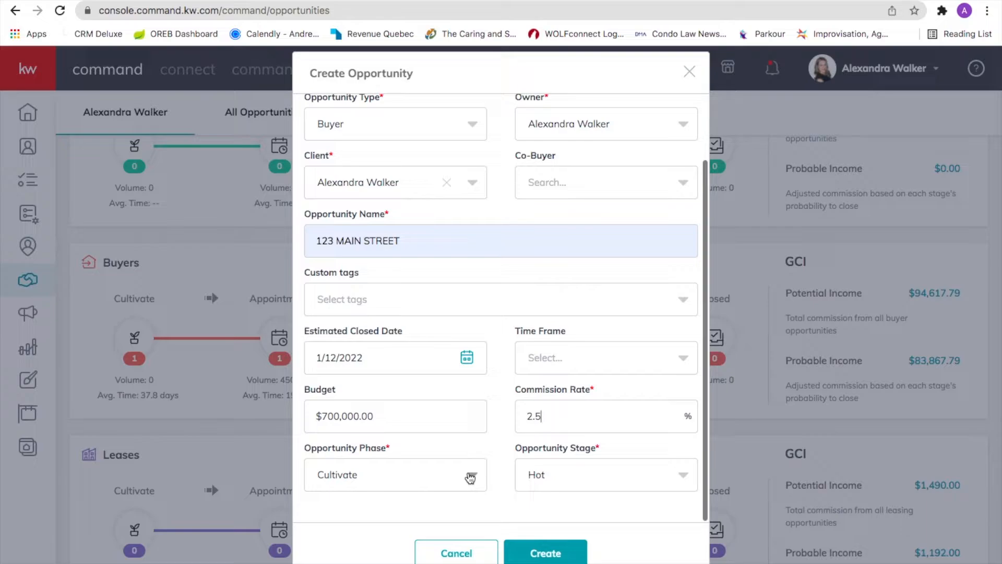
- Set the opportunity phase to Active and the stage to Negotiations, and create the opportunity
click(470, 478)
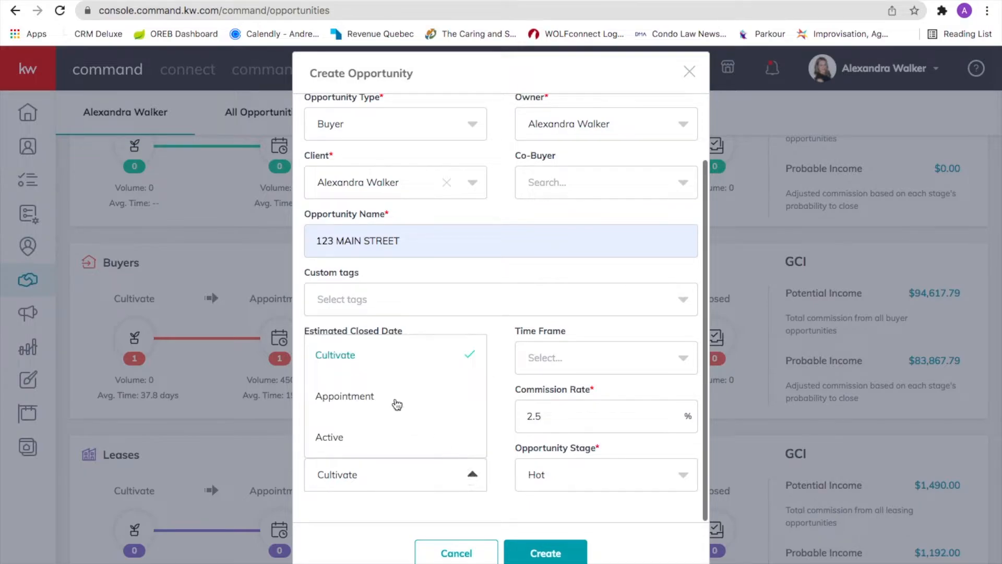
click(337, 436)
click(599, 467)
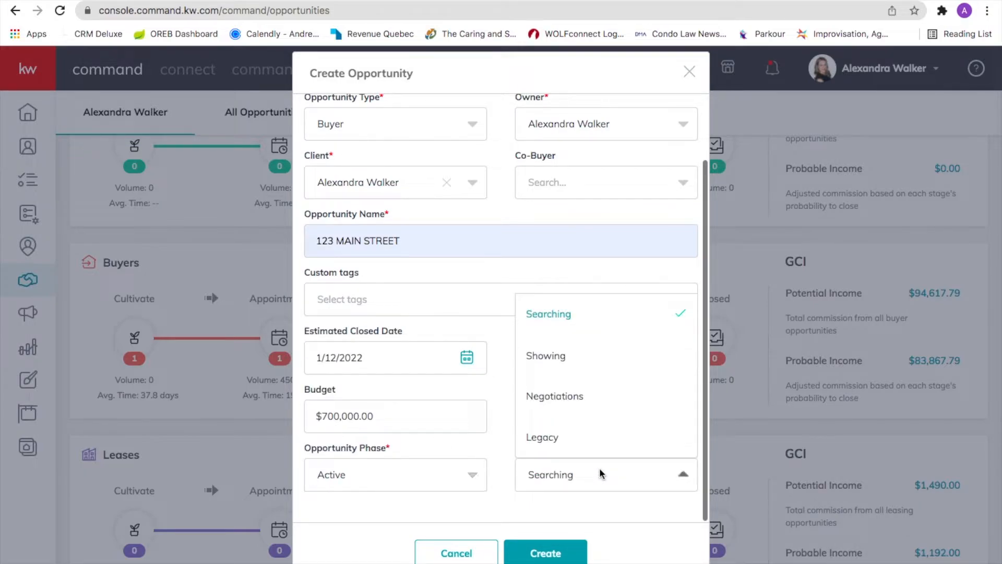
click(566, 396)
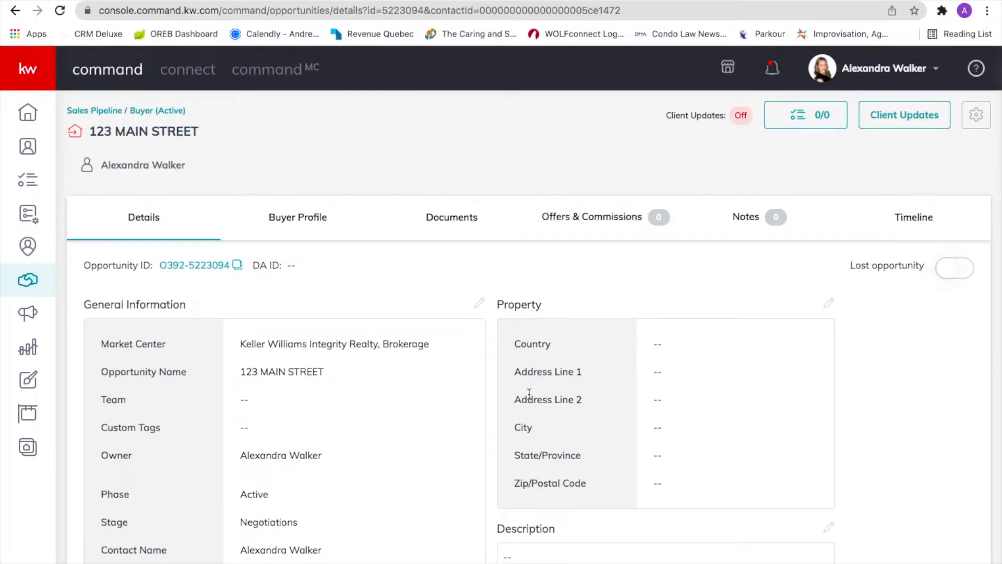
- Open the new opportunity's Documents section and choose the Residential checklist type
scroll(367, 512, down, 3)
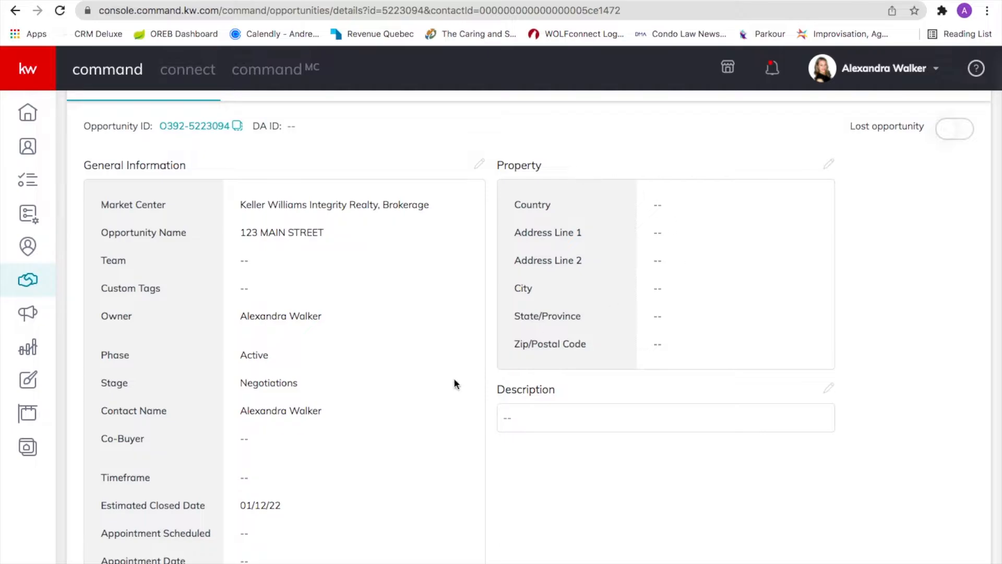
scroll(372, 443, down, 4)
scroll(371, 443, up, 6)
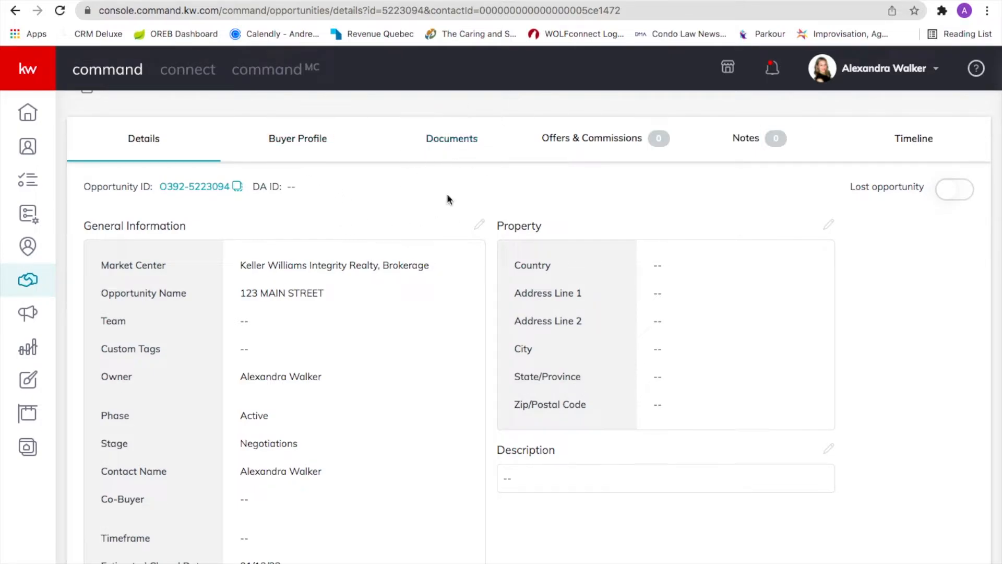
click(453, 140)
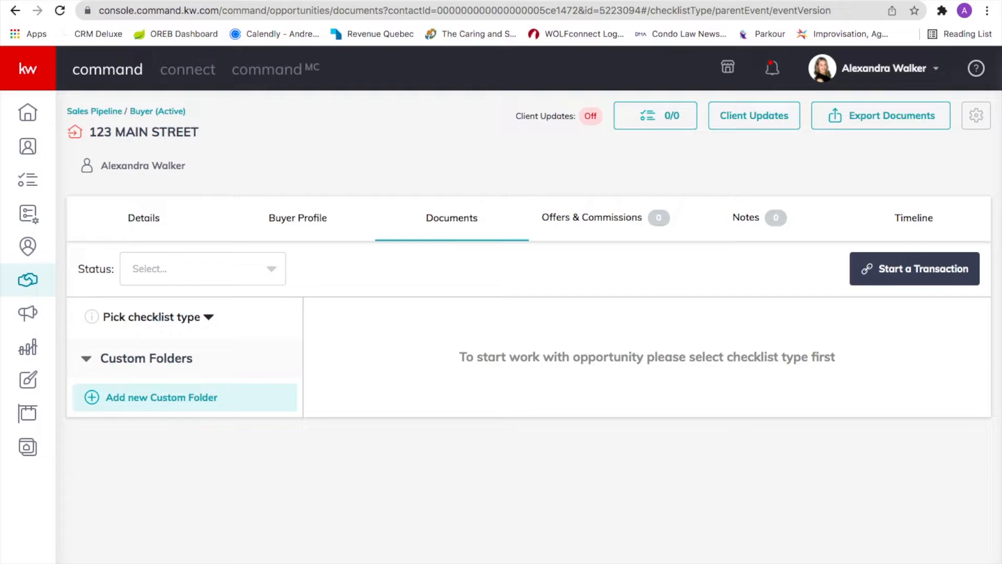
click(269, 270)
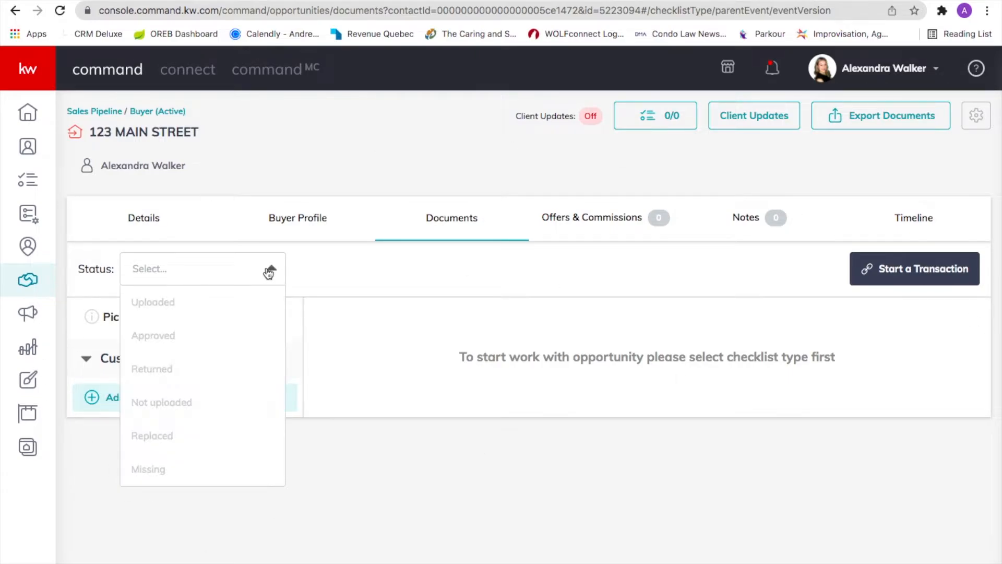
click(333, 289)
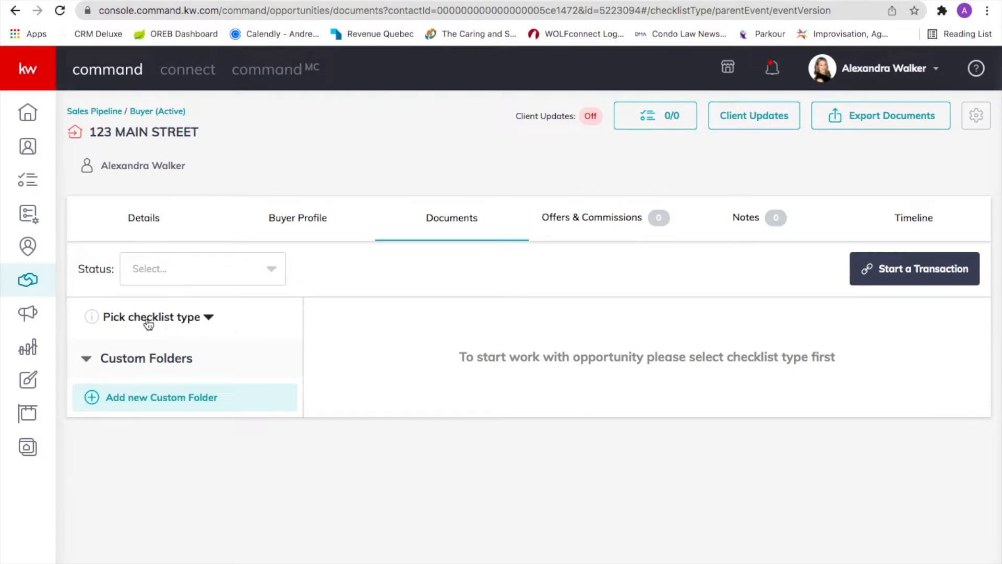
click(210, 319)
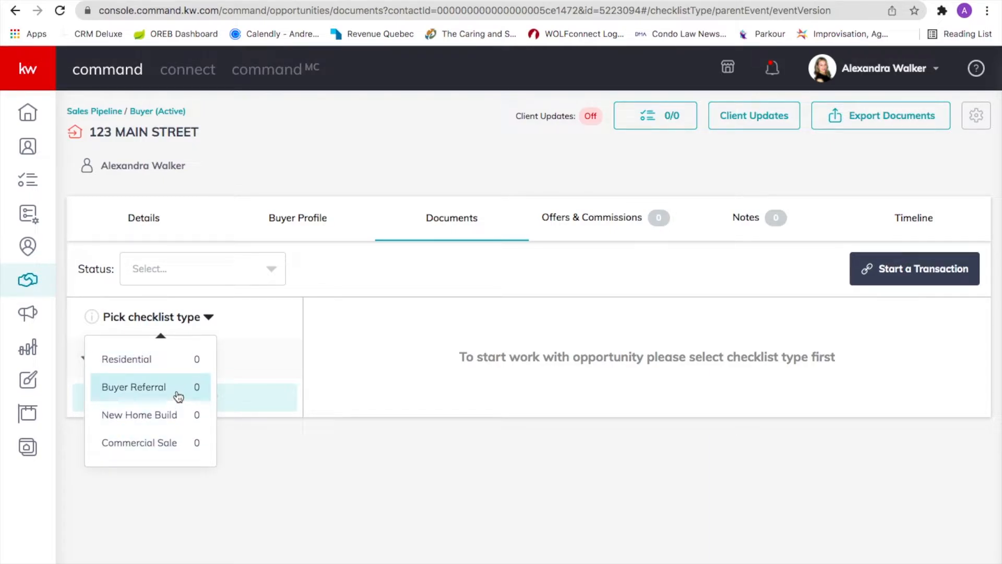
click(167, 364)
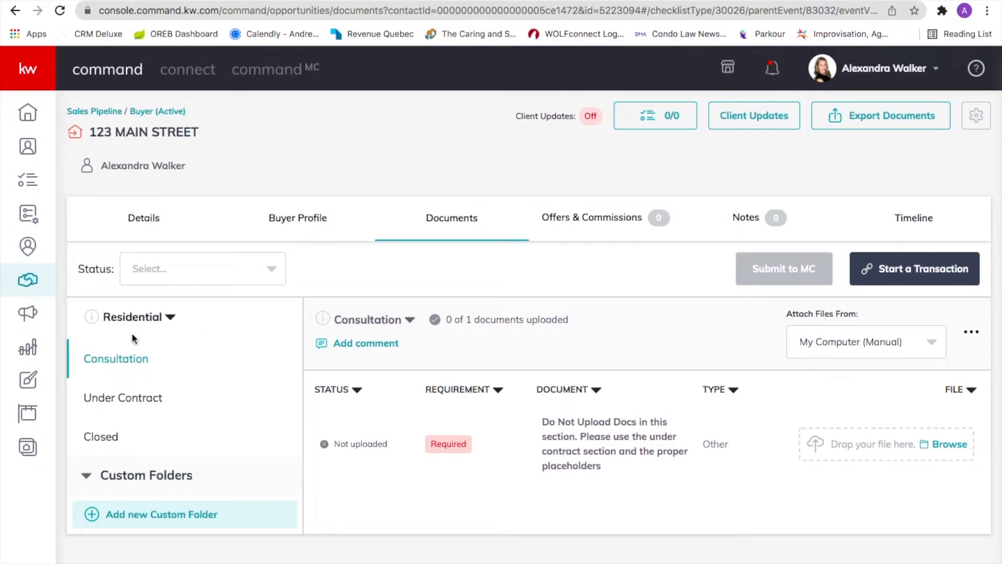
- Open the Under Contract stage of the Residential checklist and review its required and conditional documents
click(101, 401)
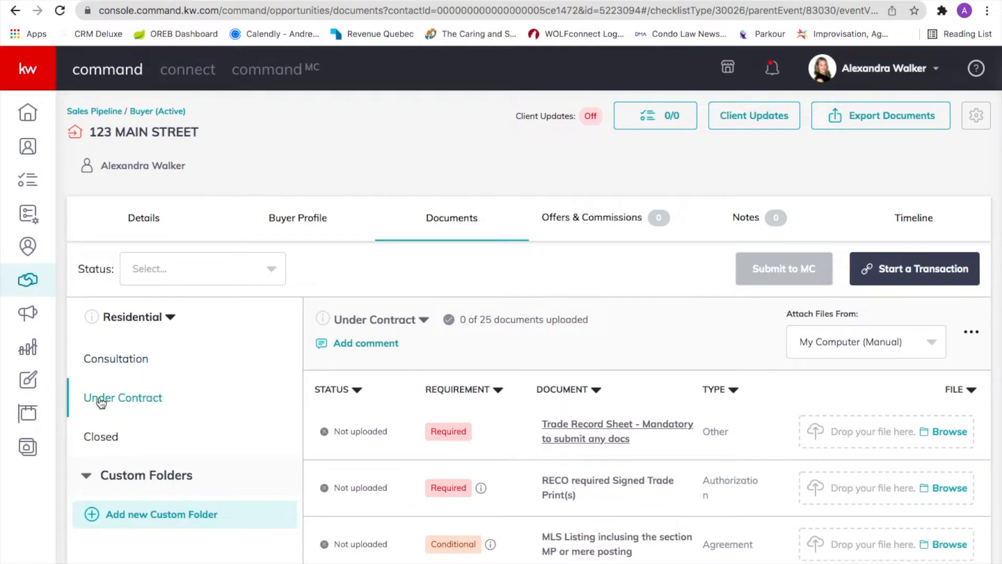
scroll(661, 355, down, 1)
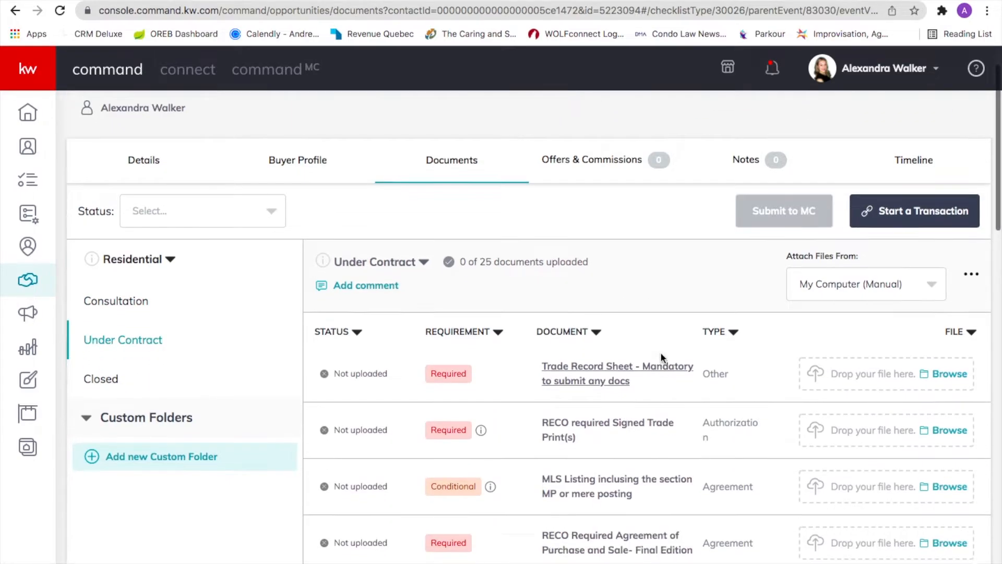
scroll(660, 352, down, 2)
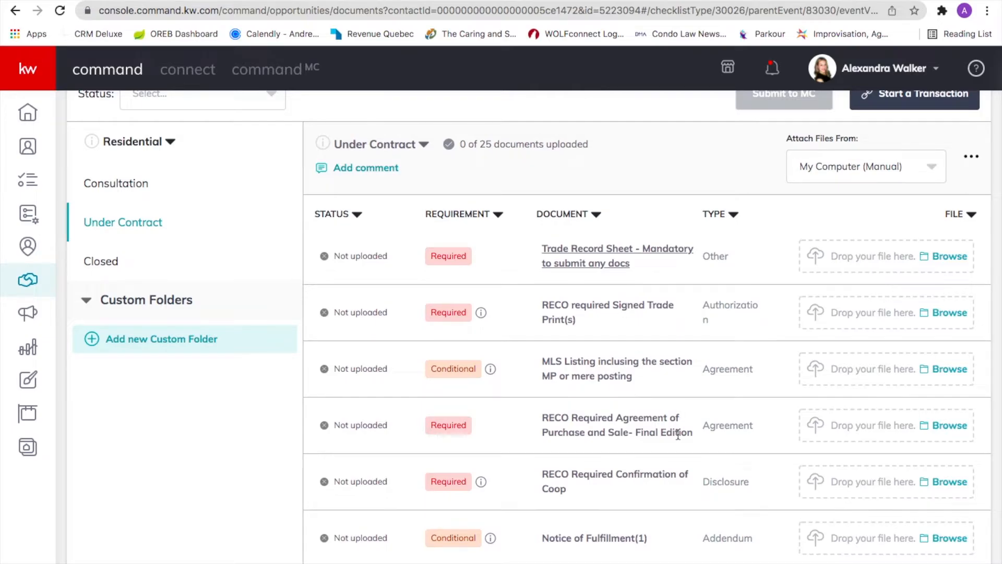
scroll(678, 434, down, 2)
scroll(677, 433, up, 3)
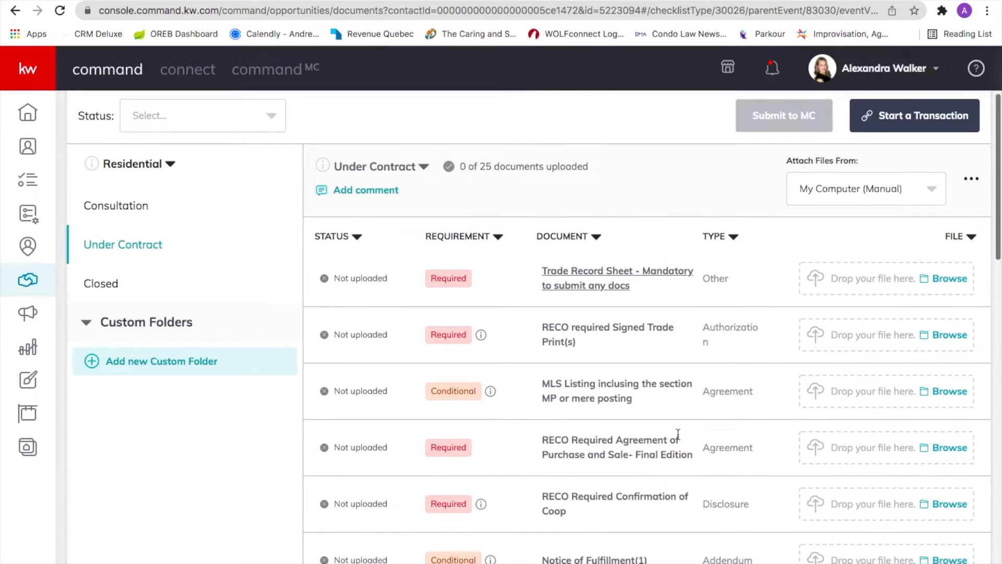
scroll(678, 435, up, 1)
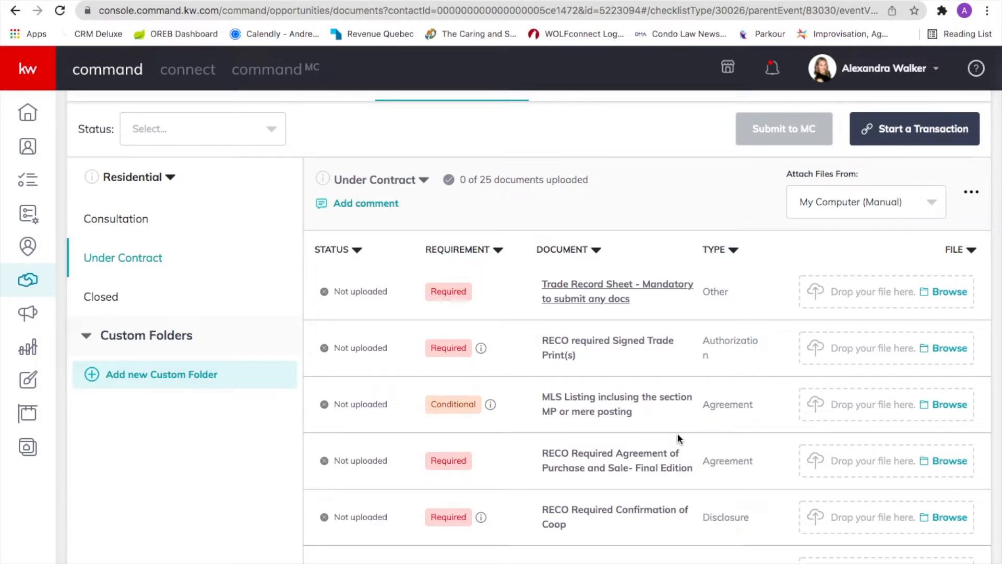
scroll(678, 433, down, 10)
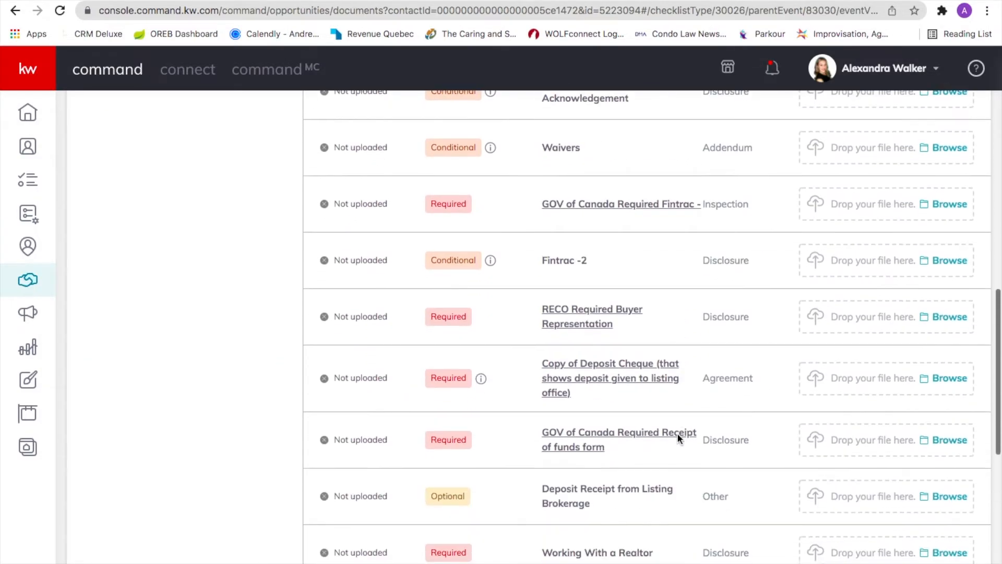
scroll(678, 434, up, 15)
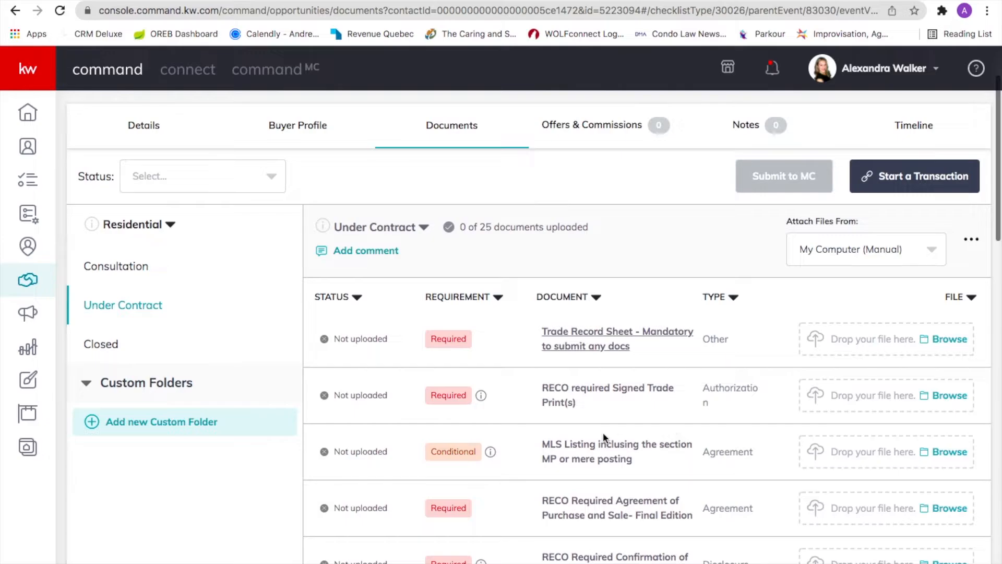
scroll(548, 353, down, 2)
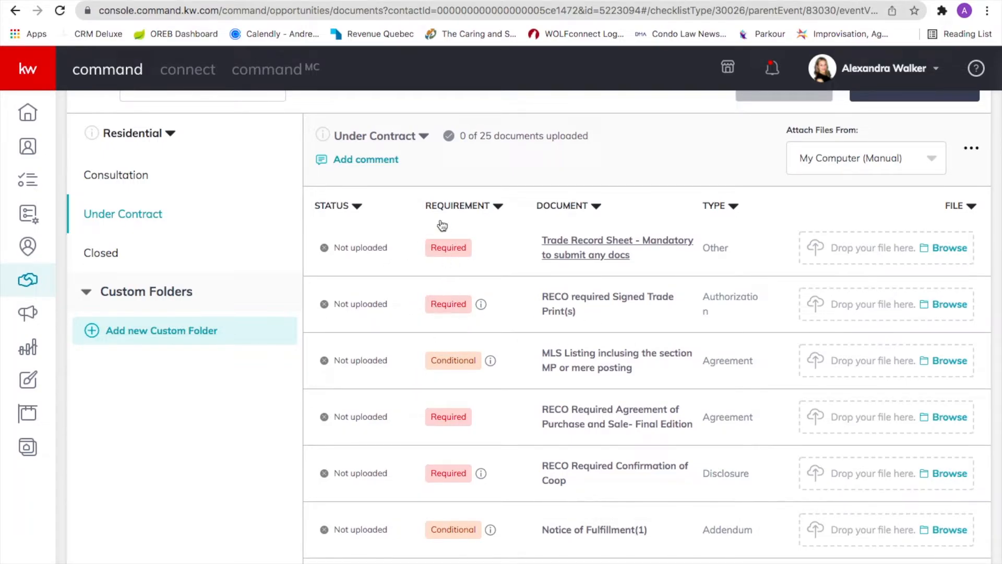
scroll(457, 287, down, 2)
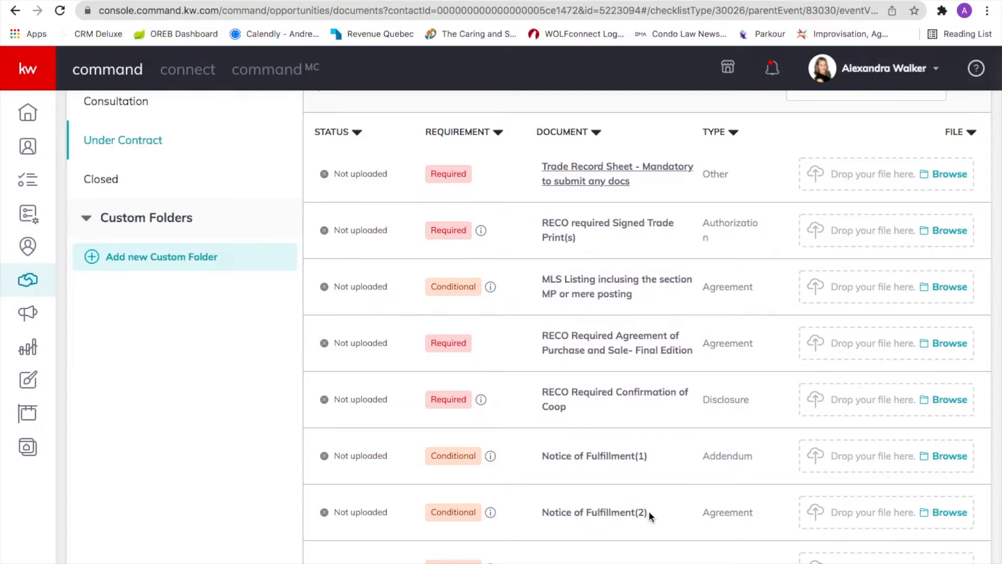
scroll(647, 501, down, 2)
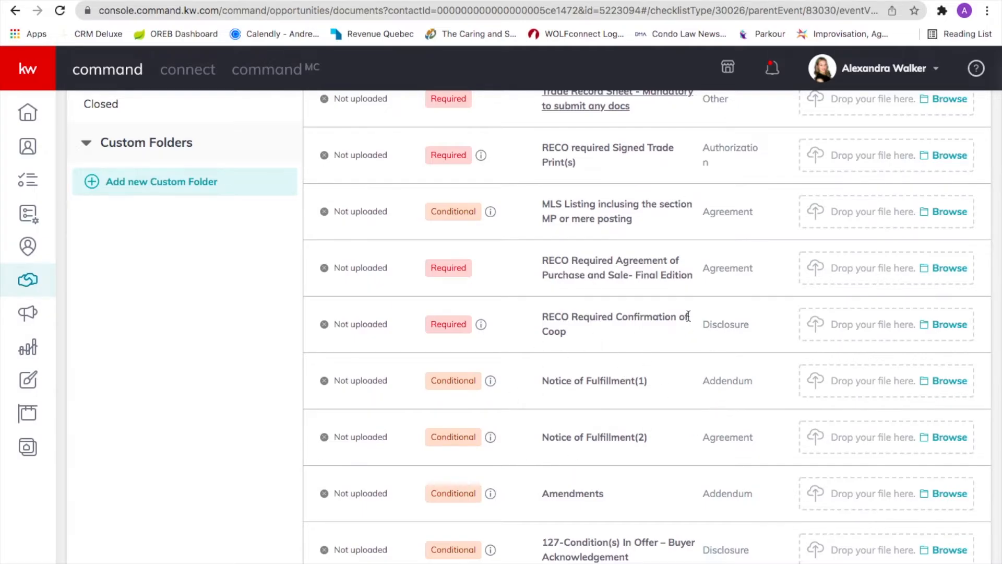
scroll(688, 316, up, 4)
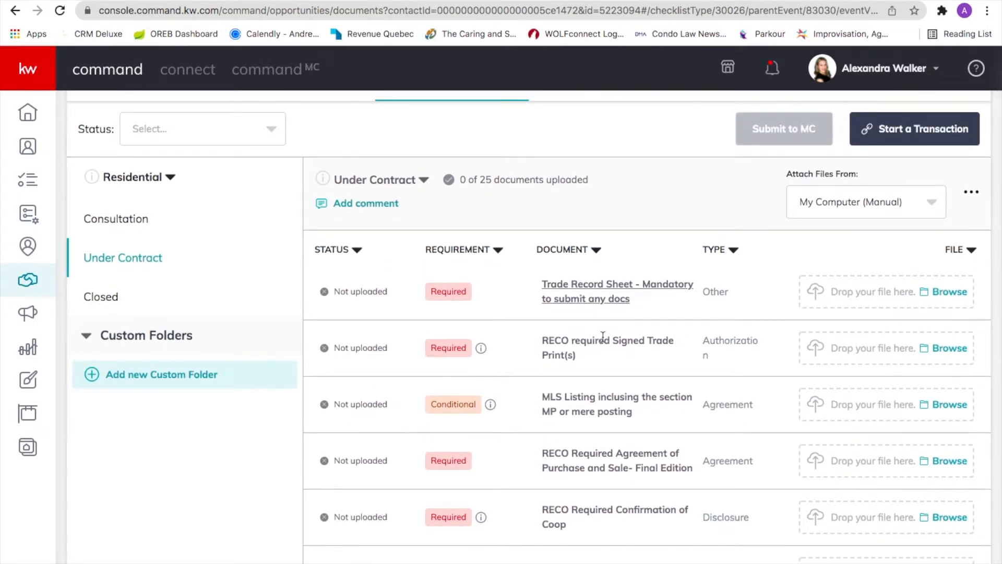
scroll(603, 337, down, 4)
scroll(603, 337, up, 6)
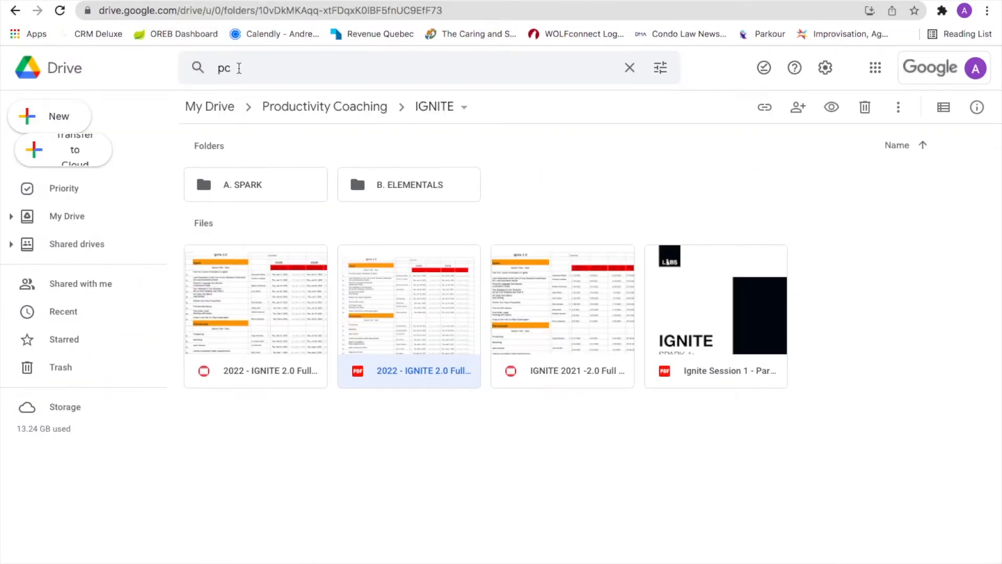
- Switch to Google Drive, search for forms and open the Forms & Custom Clauses folder
click(239, 69)
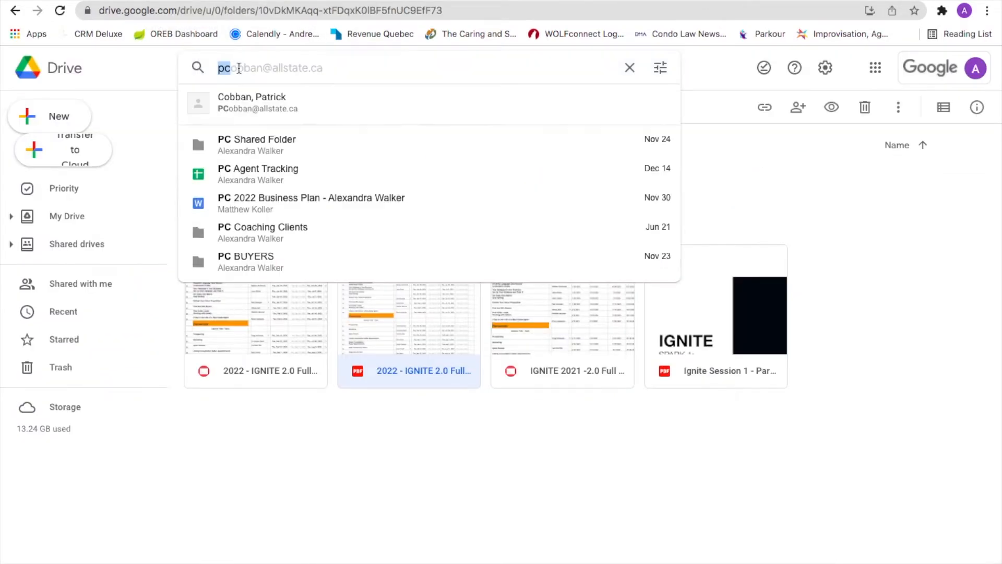
text(forms)
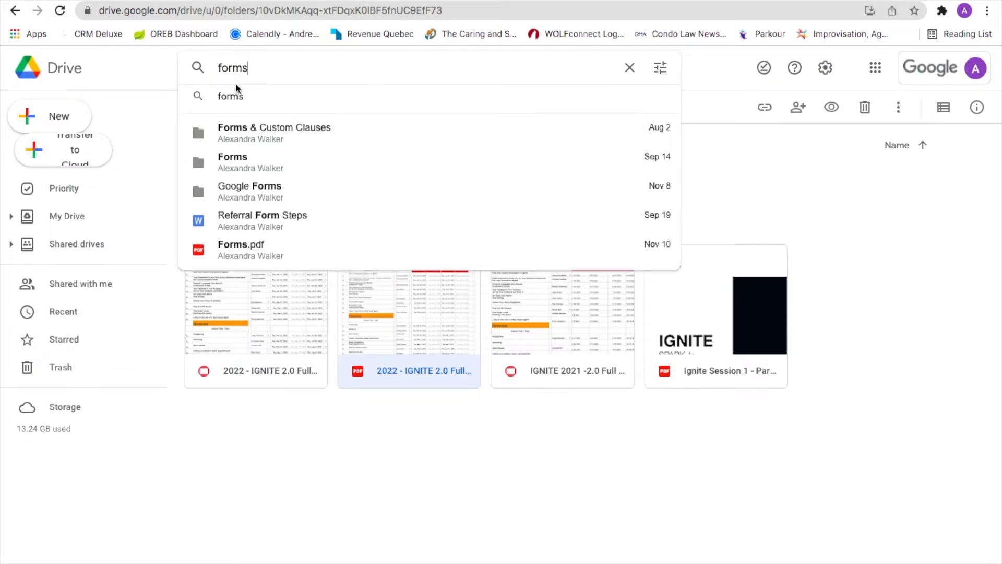
click(268, 133)
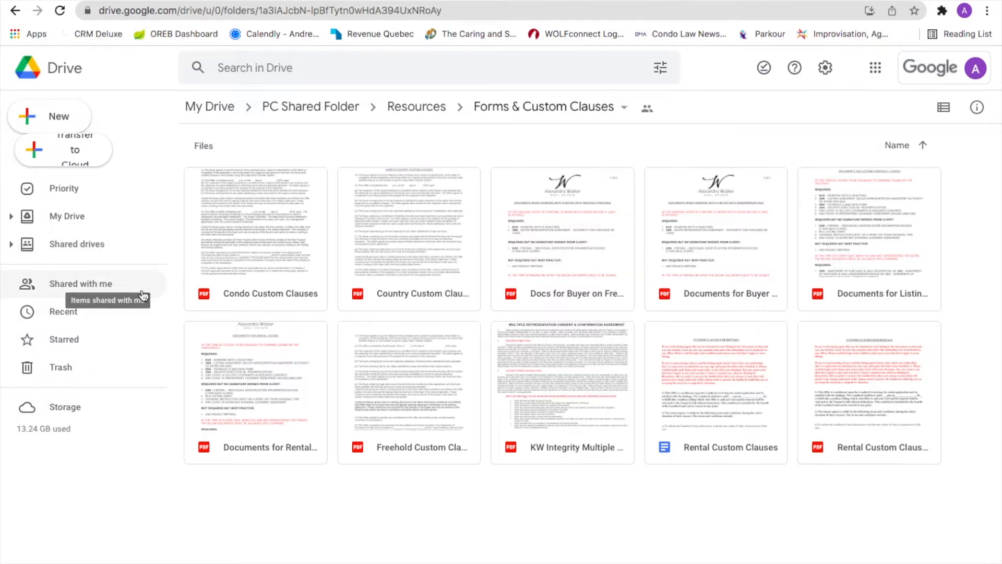
- Open Documents for Buyer Condo Sale.pdf and compare its document lists with the Under Contract checklist in KW Command
double_click(737, 227)
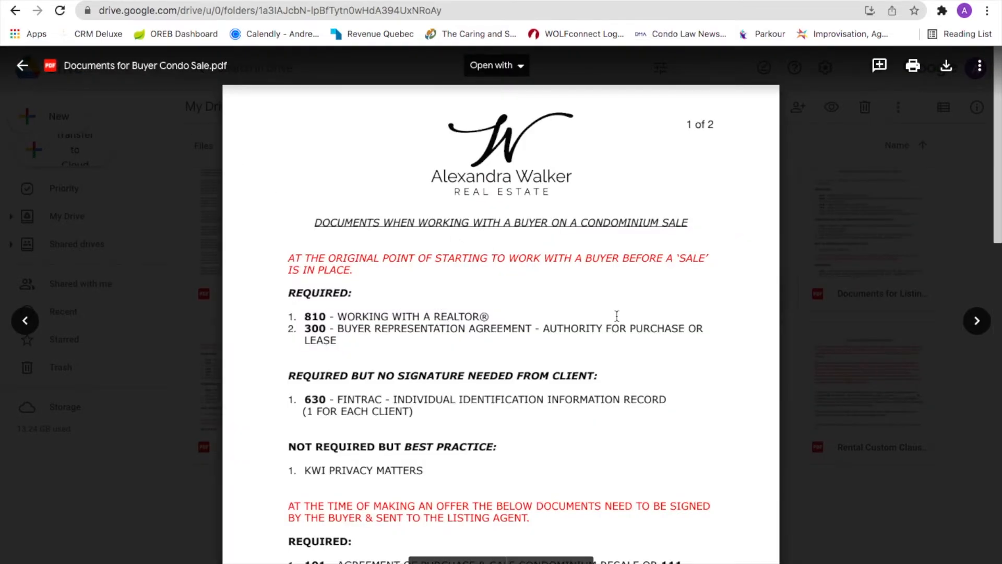
scroll(617, 316, down, 3)
scroll(614, 374, up, 2)
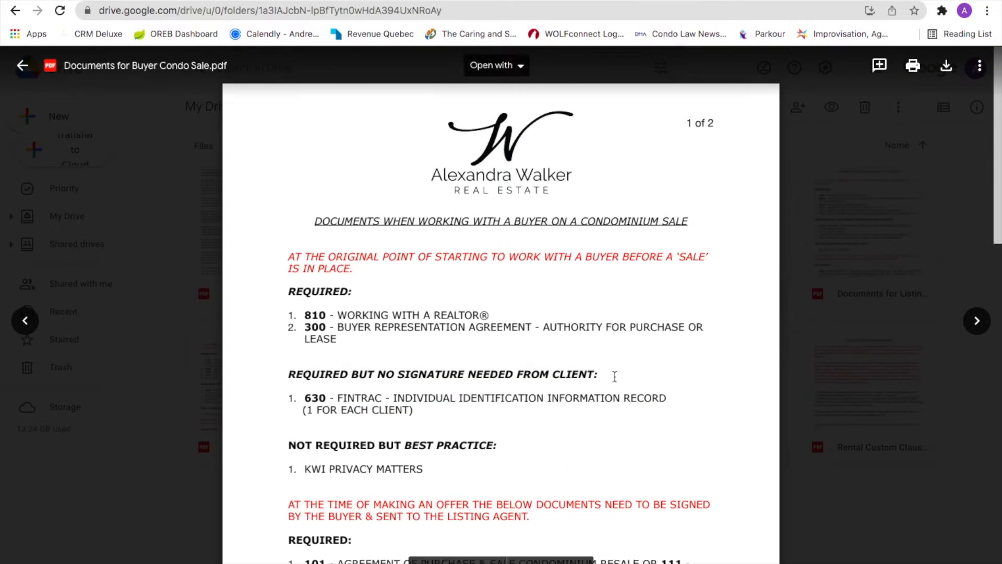
scroll(473, 371, down, 5)
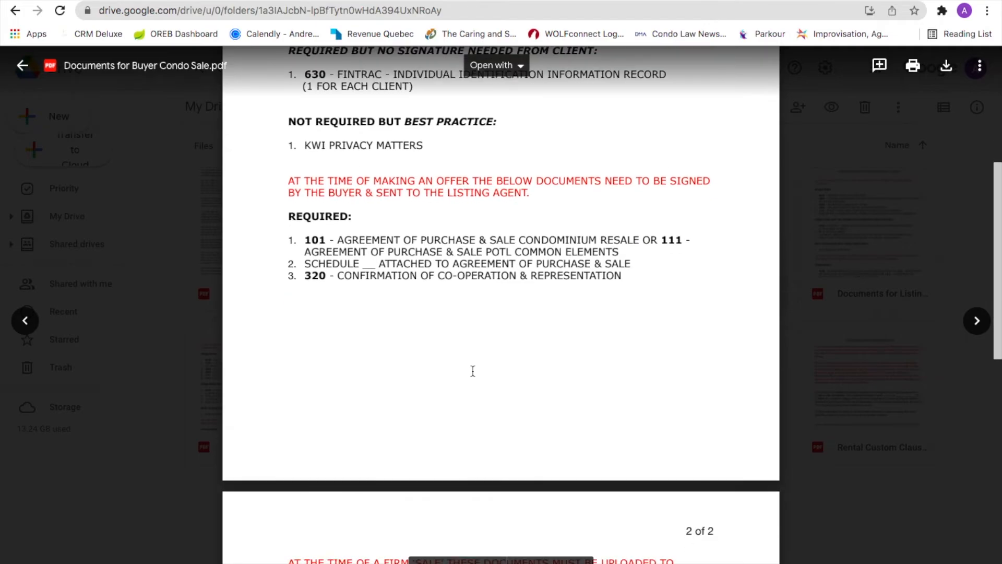
scroll(473, 371, up, 6)
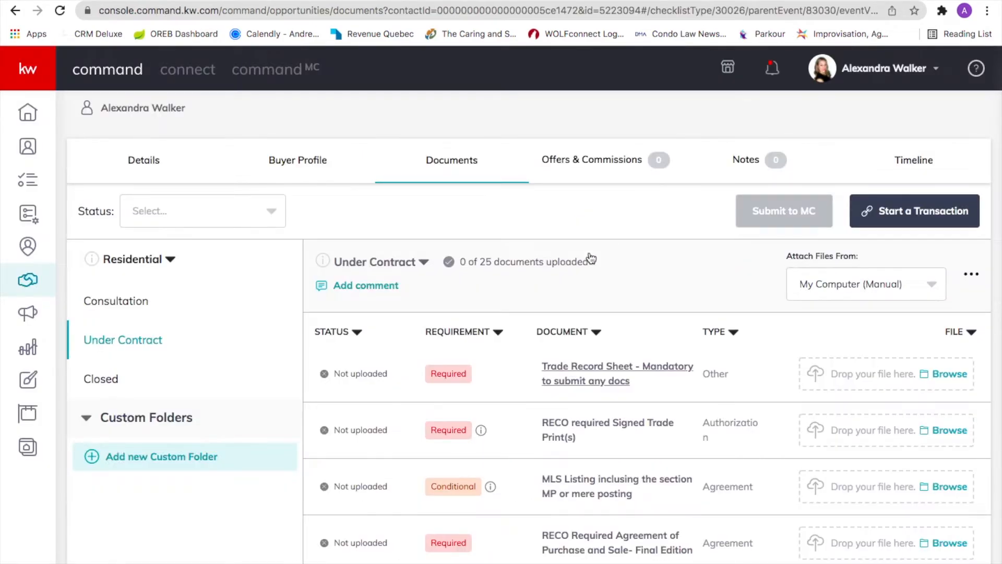
scroll(503, 394, down, 6)
scroll(502, 395, down, 1)
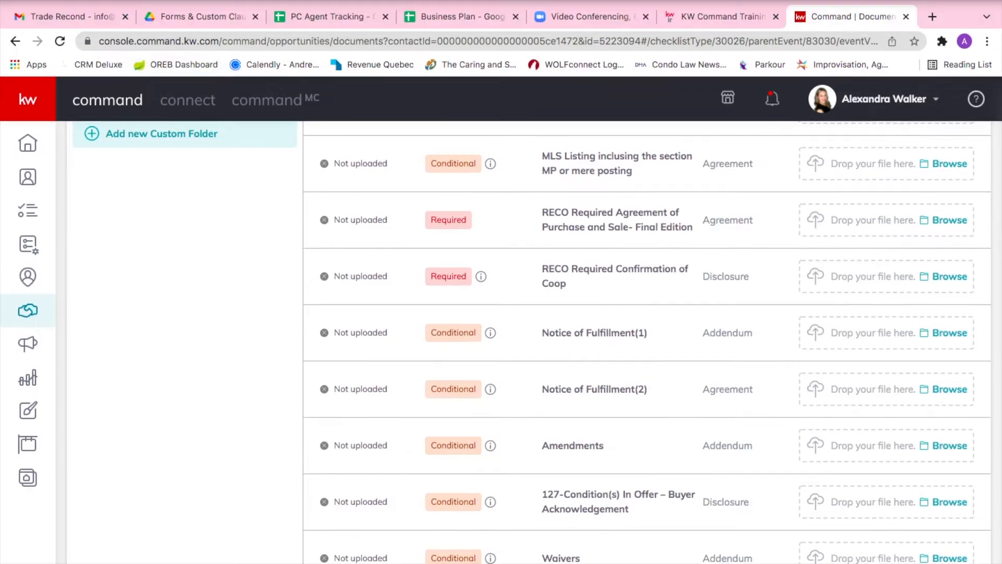
- Return to the buyer condo sale PDF in Google Drive, read through both pages up to the firm-sale requirements, and close it
click(195, 1)
click(173, 14)
click(183, 18)
scroll(501, 266, down, 1)
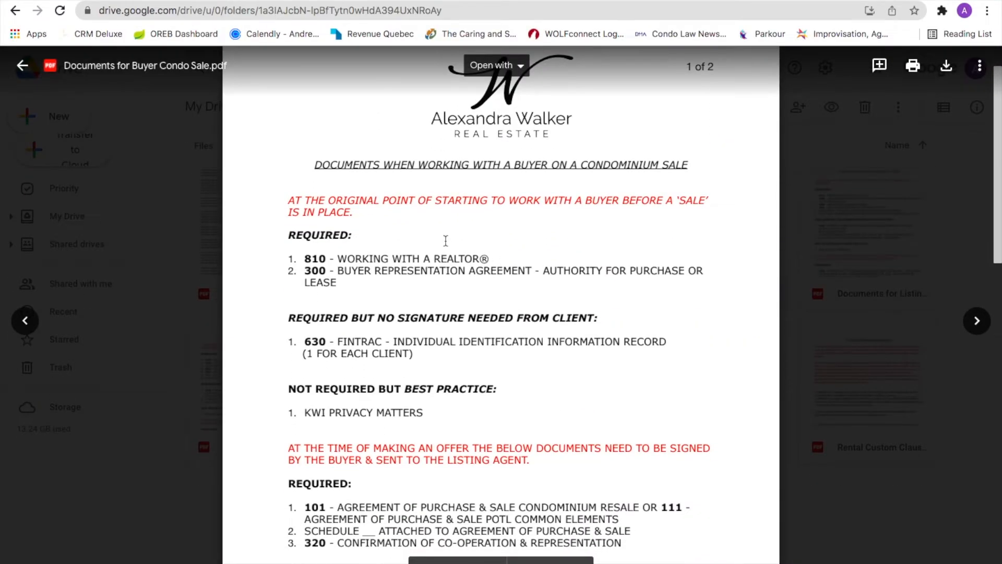
scroll(409, 291, down, 4)
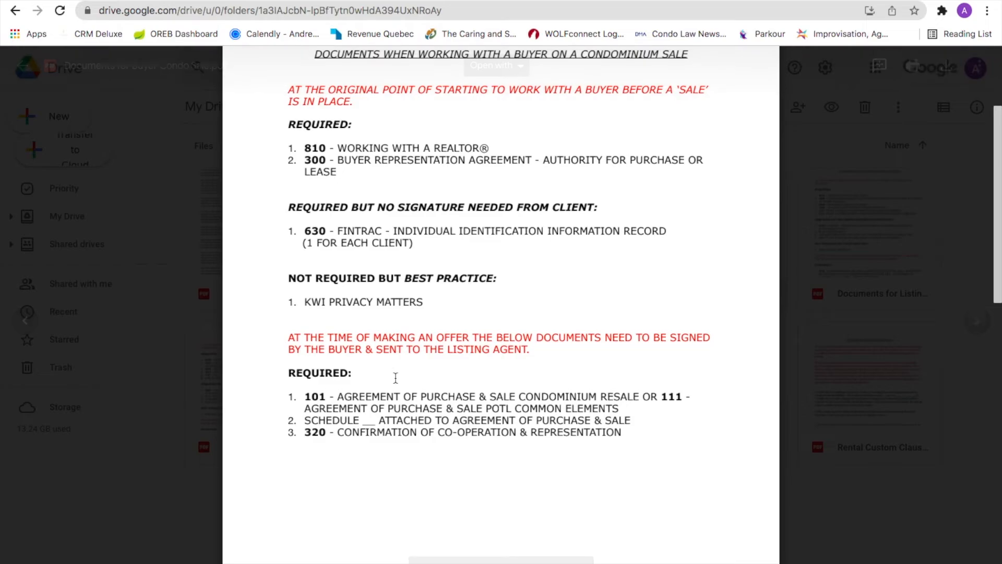
scroll(396, 378, down, 6)
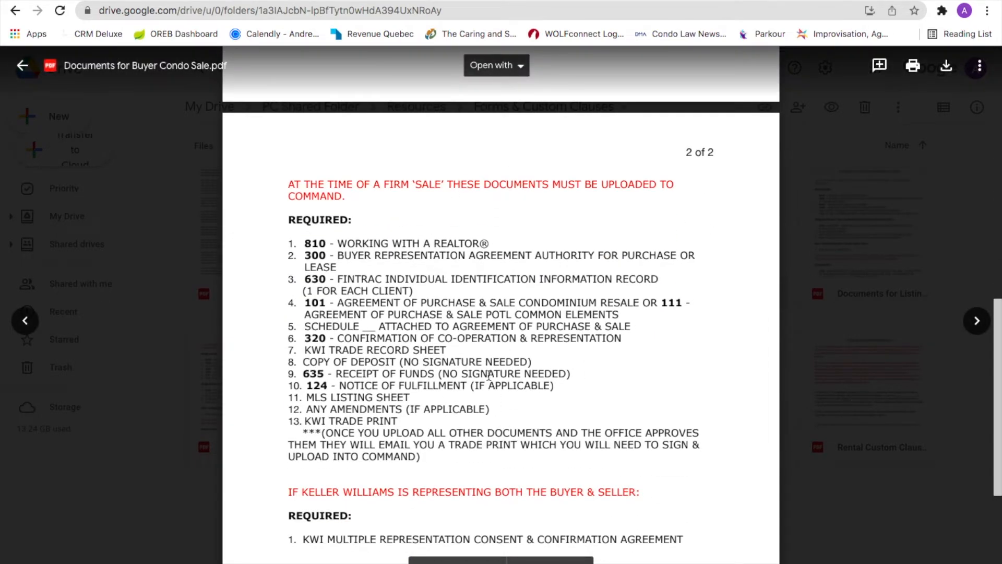
scroll(601, 388, down, 2)
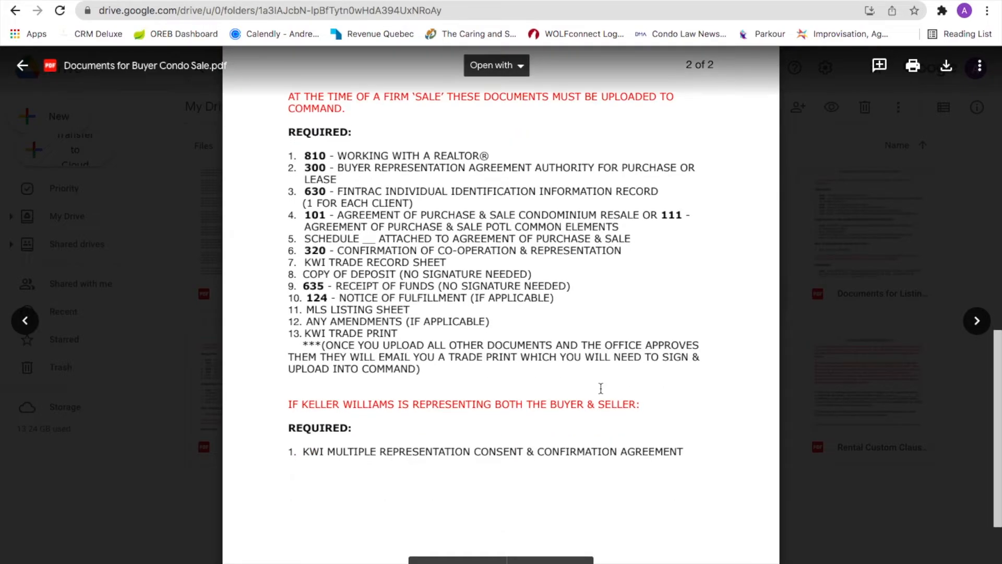
scroll(601, 388, down, 4)
scroll(601, 388, up, 20)
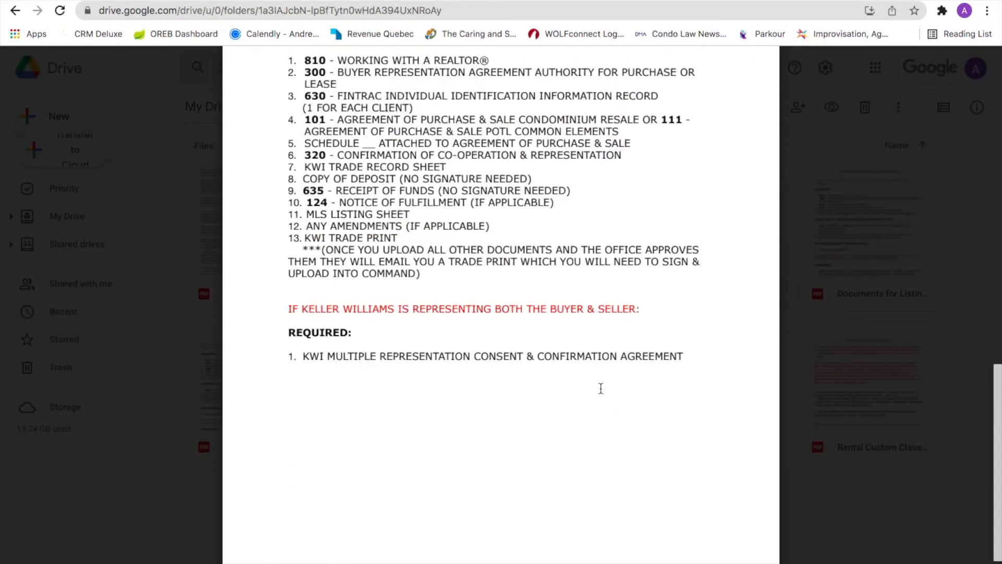
click(22, 65)
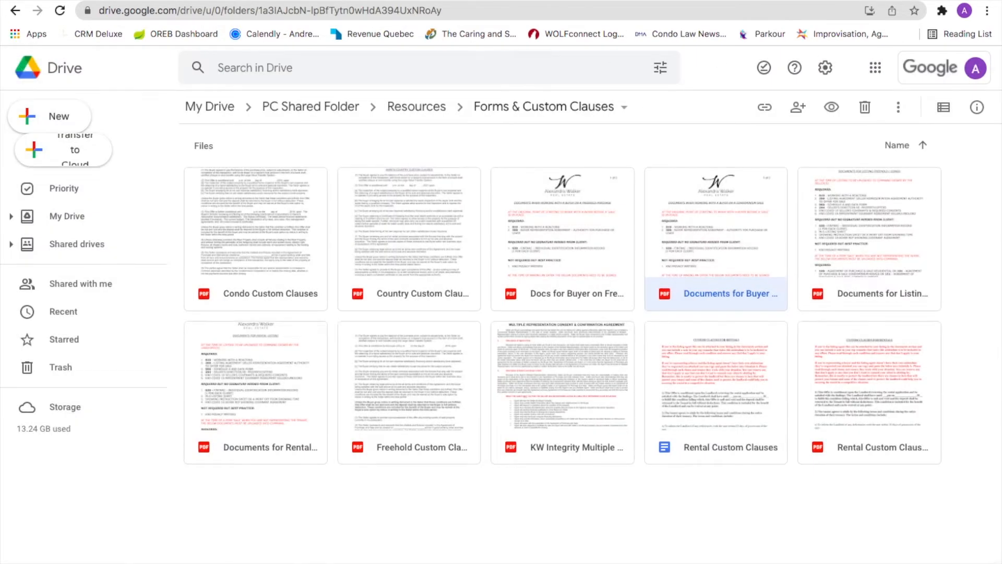
- Switch back to KW Command and review the Under Contract document placeholders from the Trade Record Sheet down to the deposit cheque
click(835, 1)
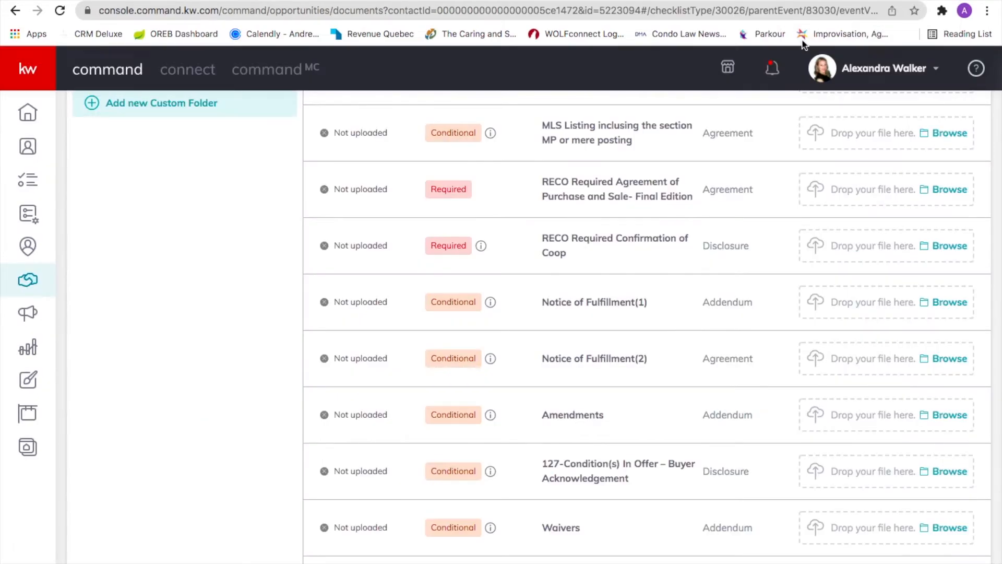
scroll(557, 312, up, 5)
scroll(557, 312, down, 2)
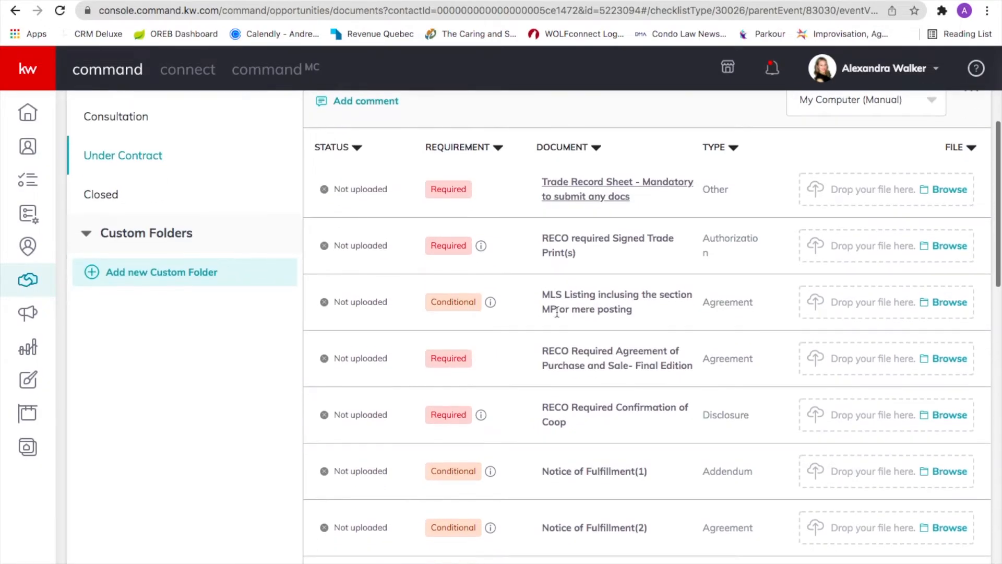
scroll(557, 311, down, 7)
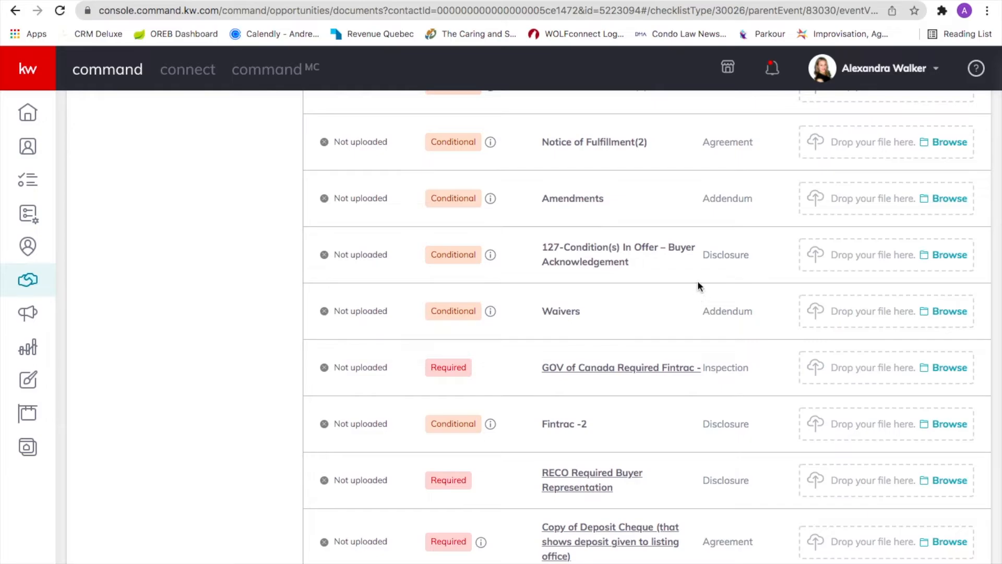
scroll(695, 291, up, 9)
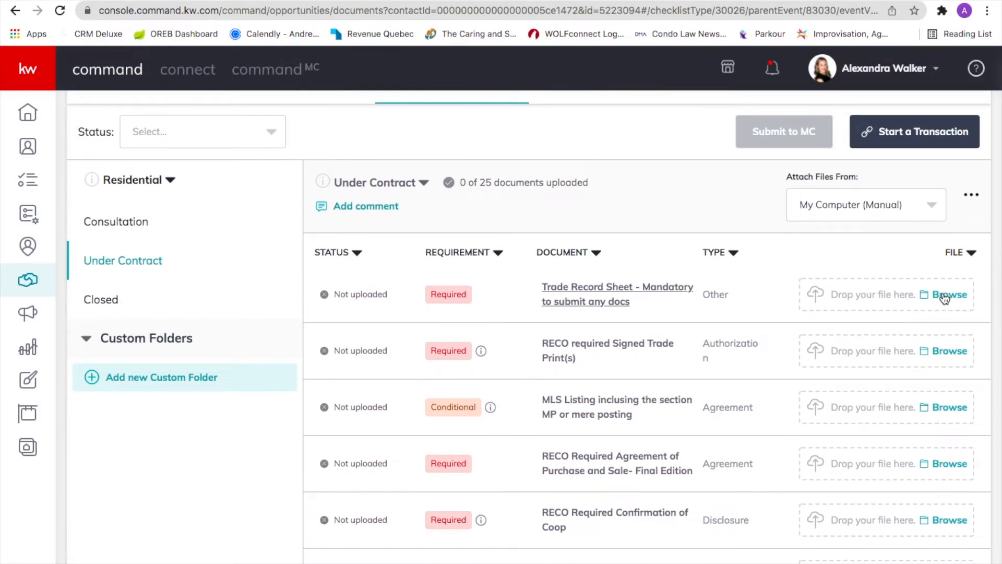
- Try to attach a file from the computer to the Trade Record Sheet placeholder, and cancel the file selection
click(945, 295)
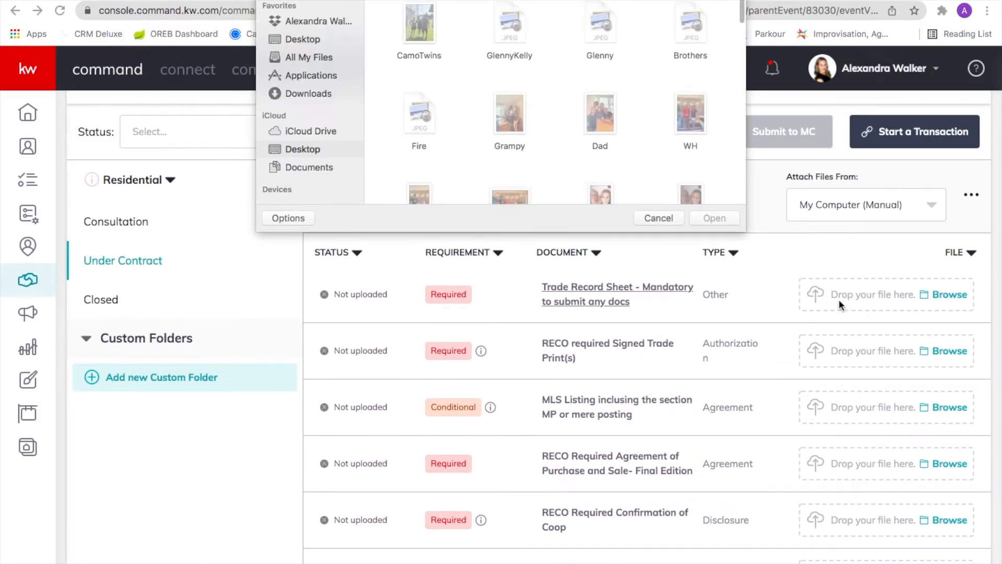
click(312, 21)
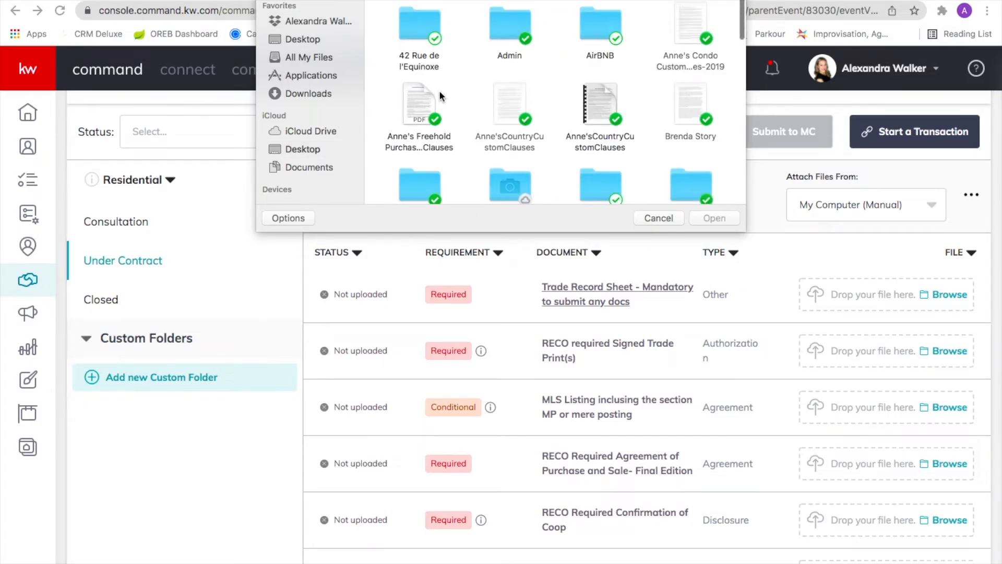
scroll(571, 147, down, 5)
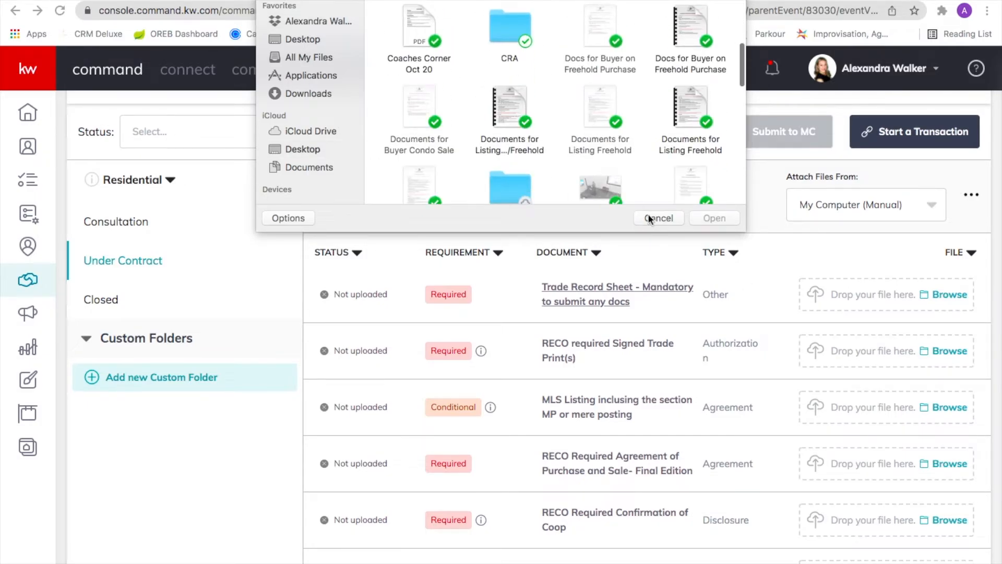
click(656, 218)
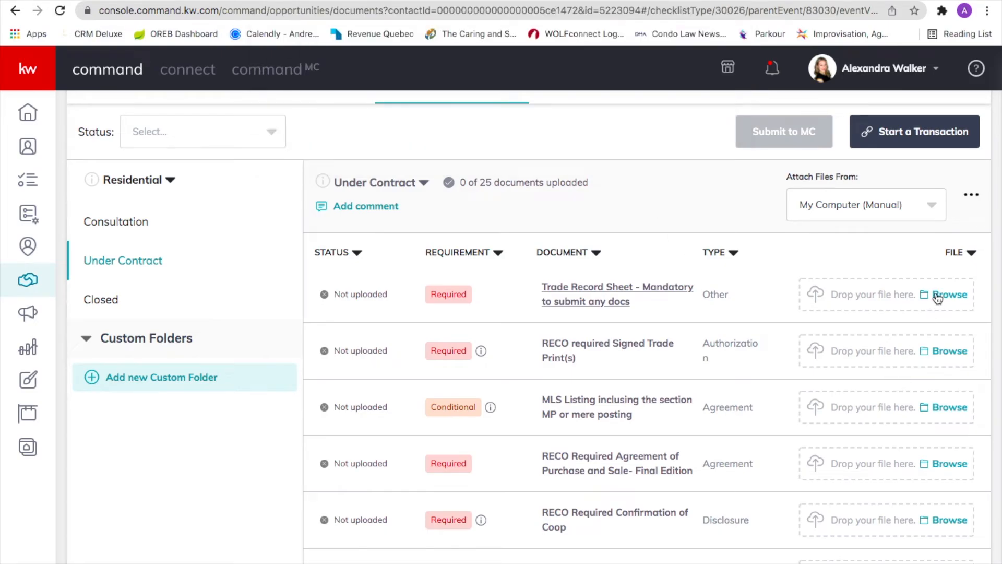
scroll(908, 499, down, 2)
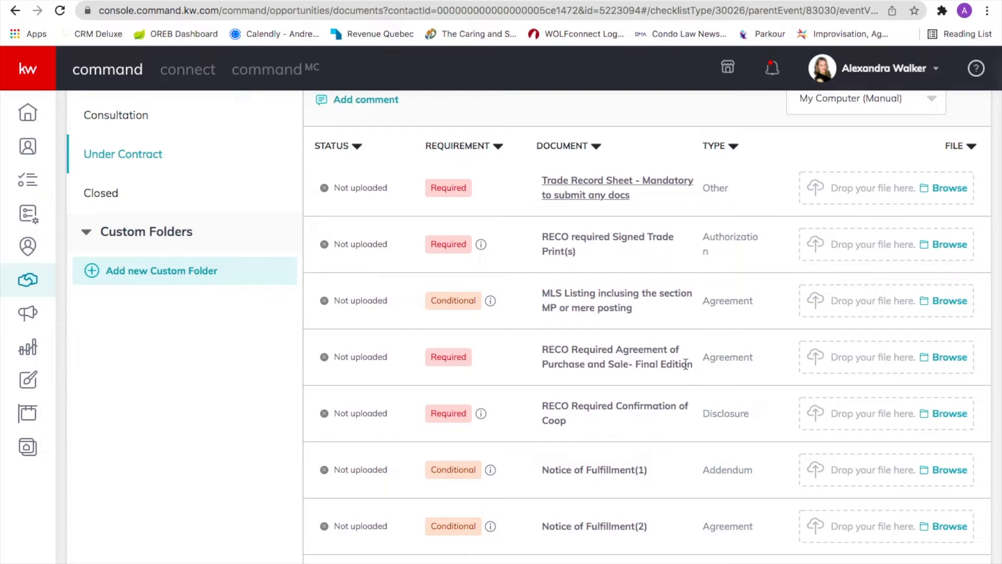
- Review the Under Contract document placeholders and their upload slots together with the Submit to MC option above the checklist
scroll(783, 296, up, 2)
scroll(883, 436, down, 4)
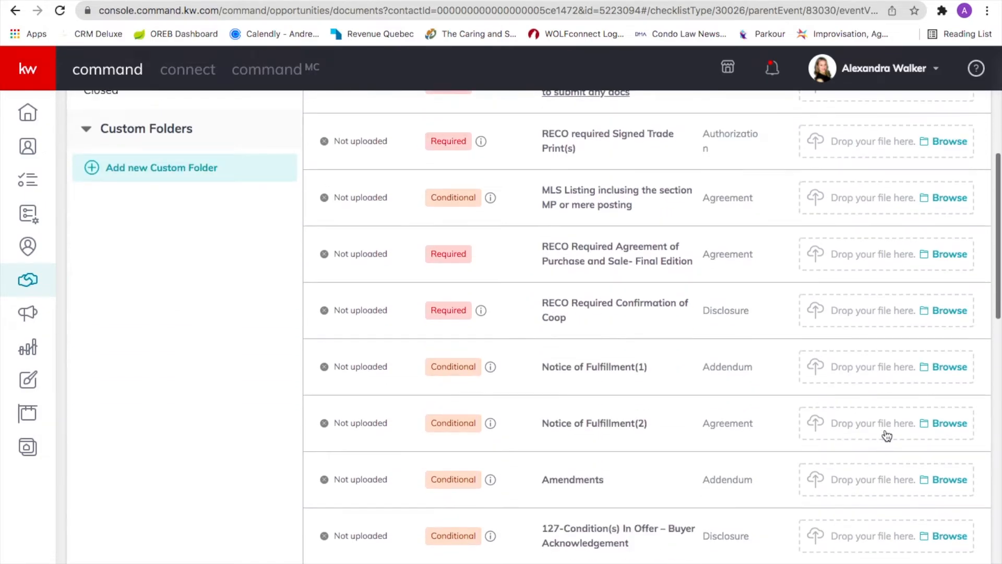
scroll(887, 436, down, 6)
scroll(885, 437, up, 12)
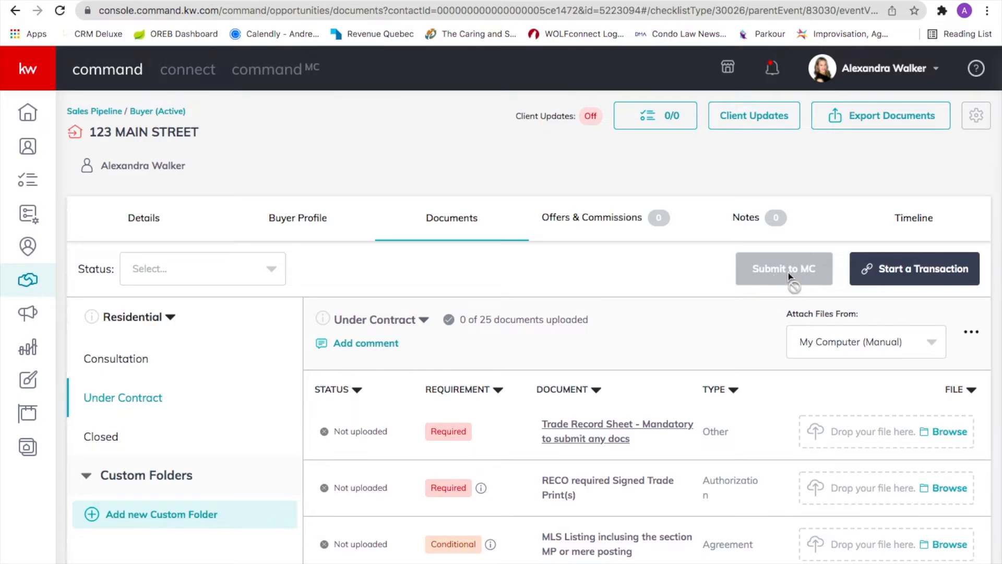
scroll(775, 315, down, 2)
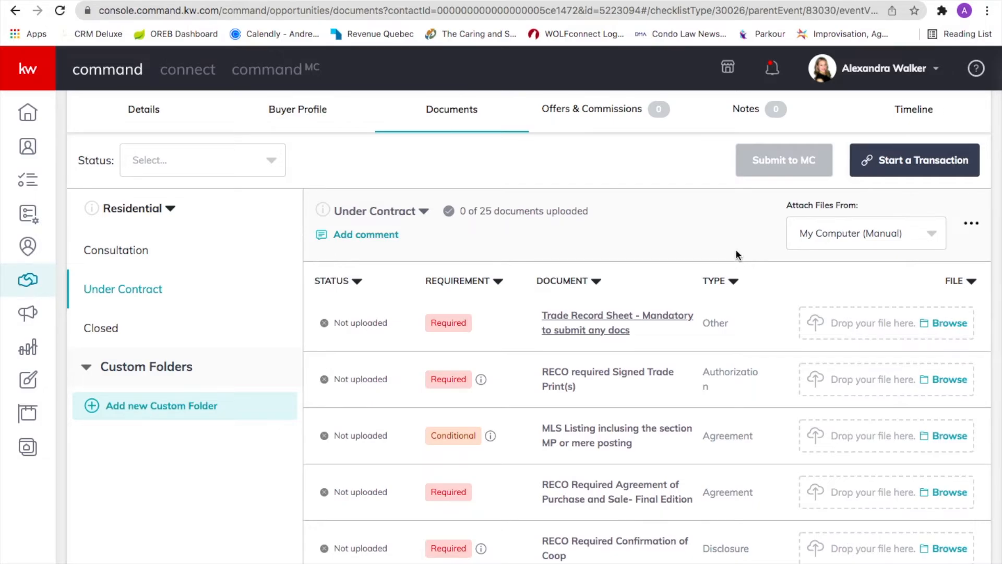
scroll(736, 250, down, 3)
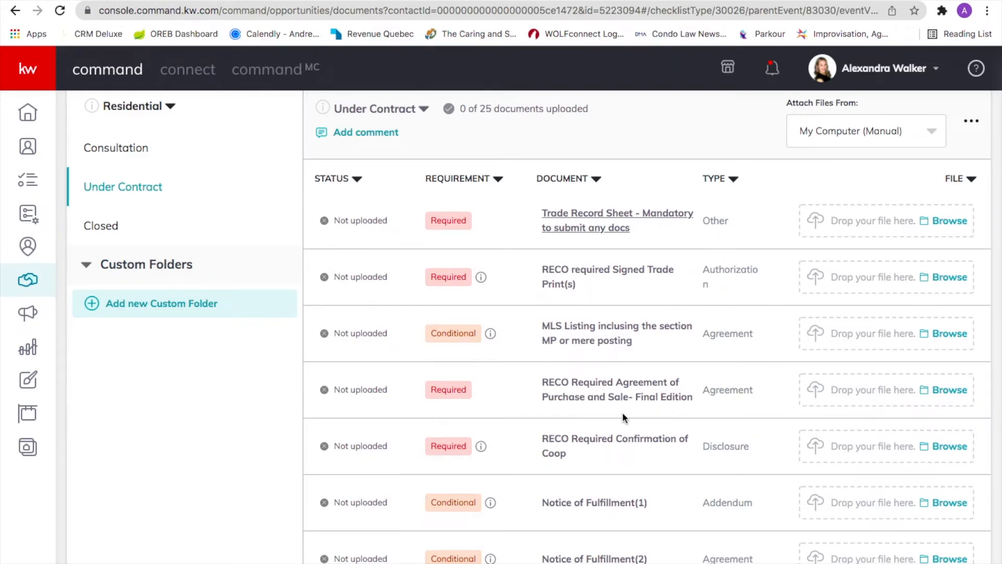
scroll(648, 396, up, 2)
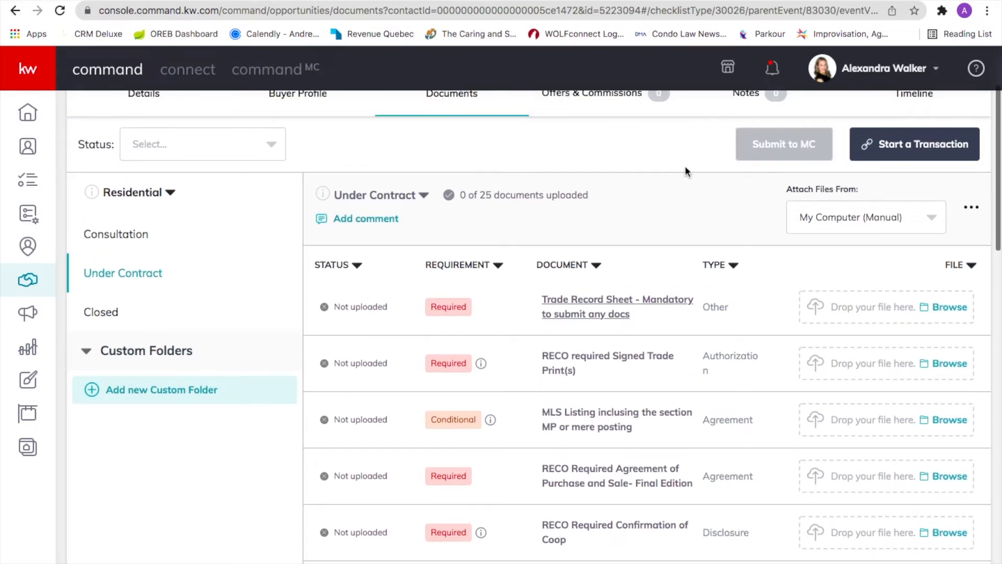
scroll(669, 375, down, 2)
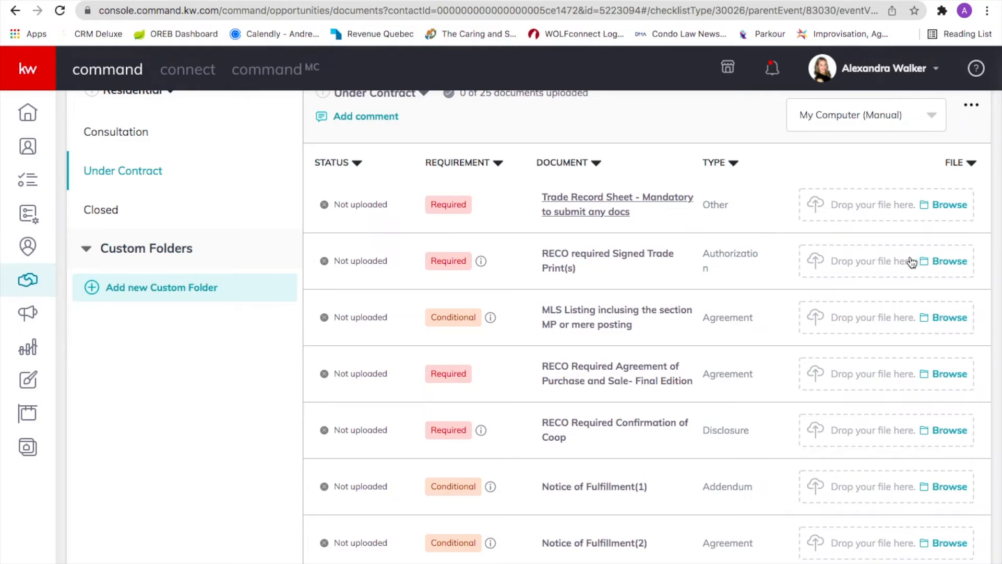
scroll(646, 252, up, 2)
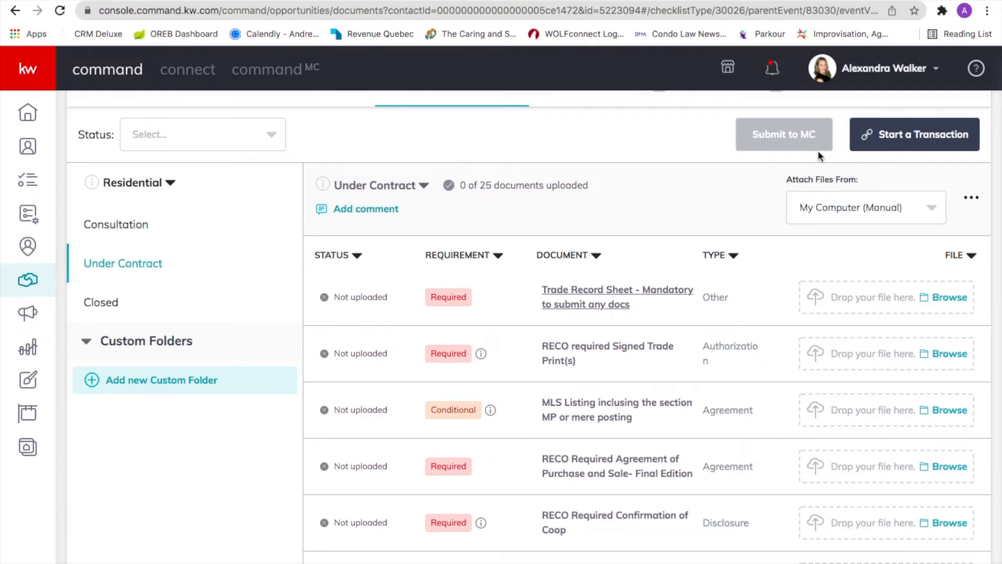
- Examine which Under Contract documents are required or conditional, from the Trade Record Sheet down to Amendments
scroll(772, 416, down, 2)
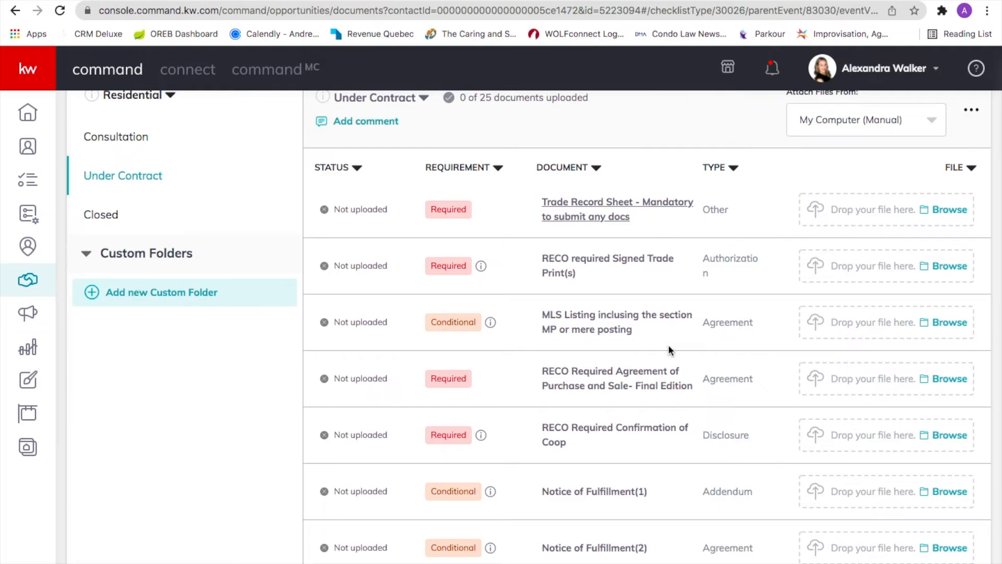
scroll(668, 345, down, 2)
scroll(536, 245, up, 3)
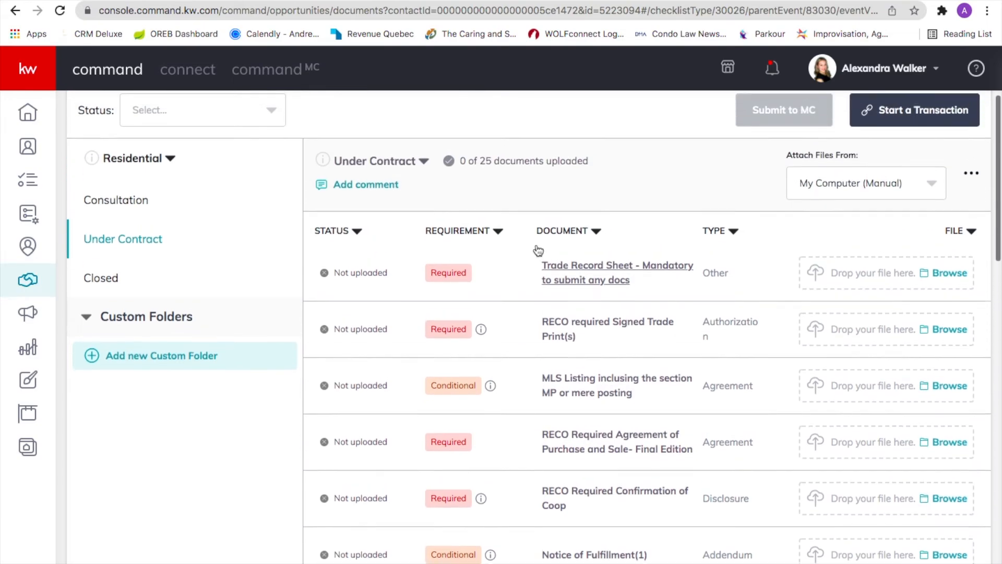
scroll(547, 393, down, 3)
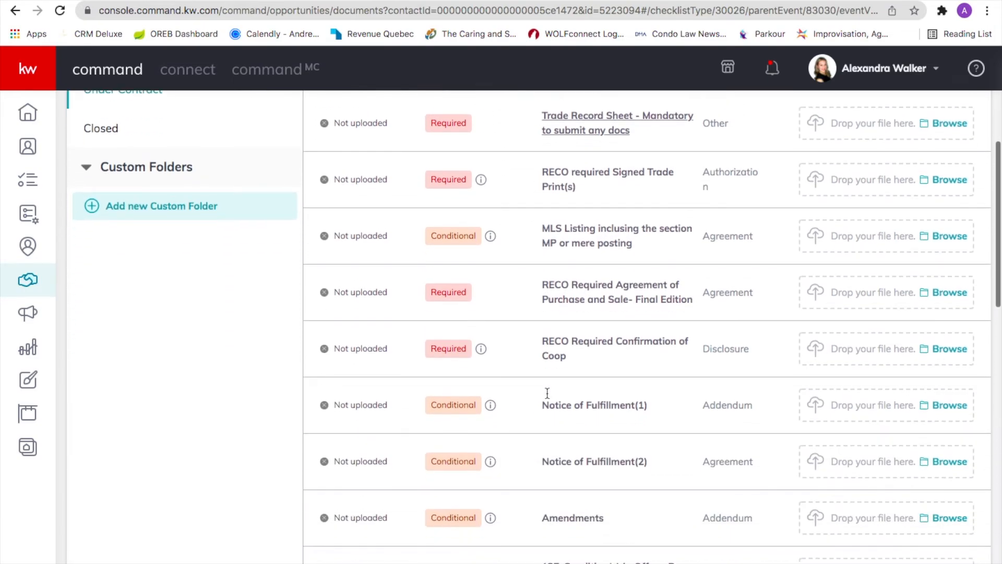
scroll(547, 393, up, 6)
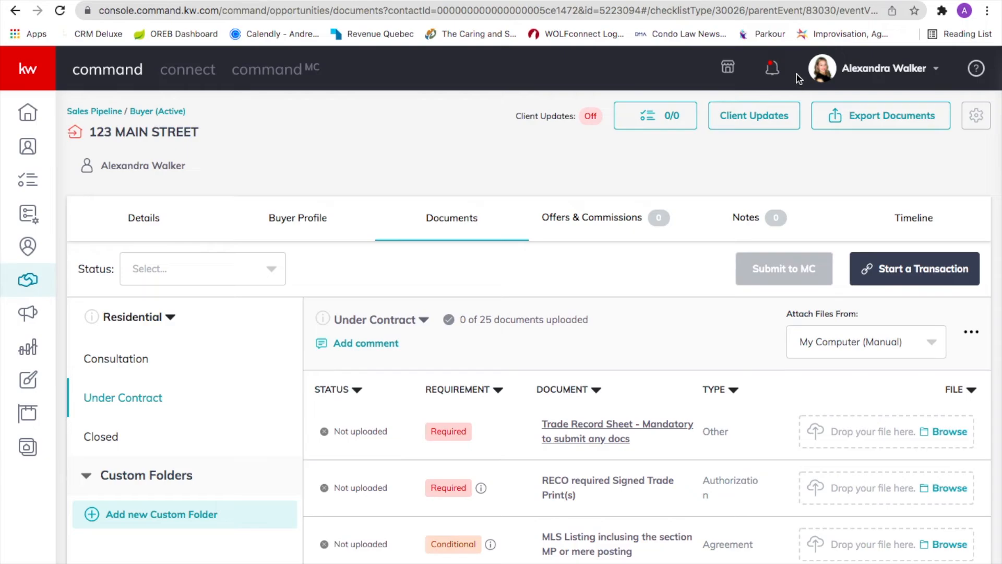
scroll(627, 339, down, 3)
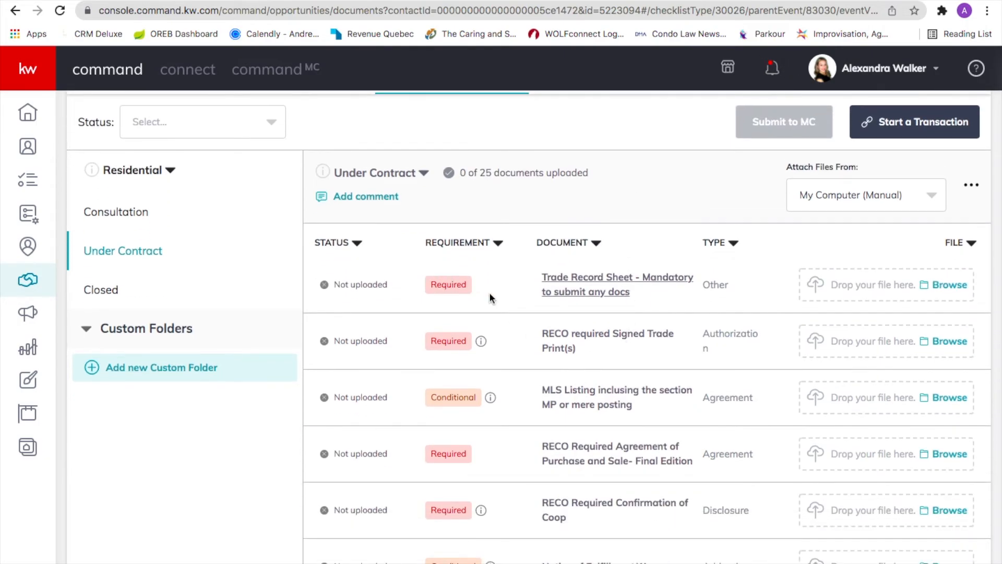
scroll(490, 292, down, 3)
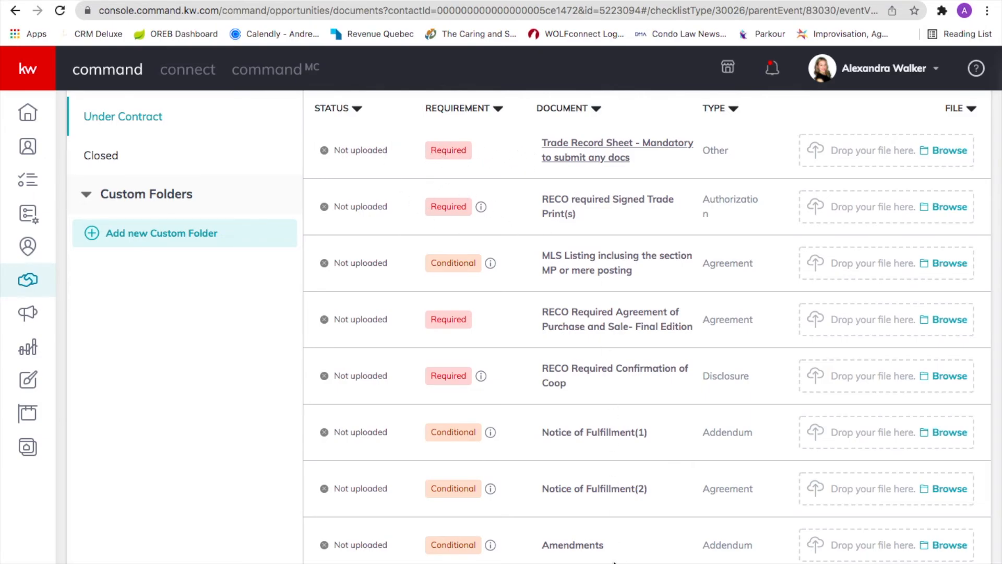
scroll(615, 561, up, 1)
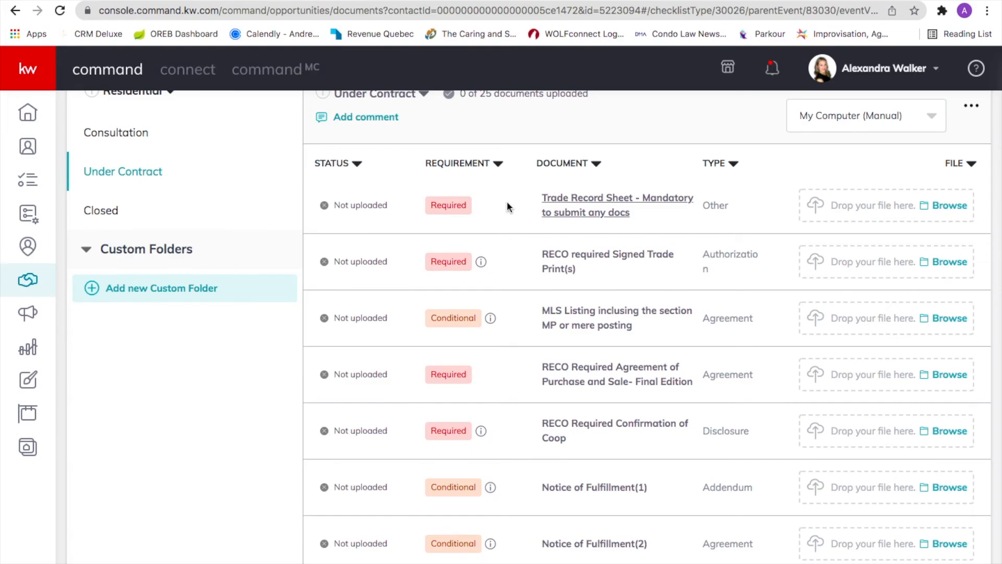
scroll(484, 200, up, 3)
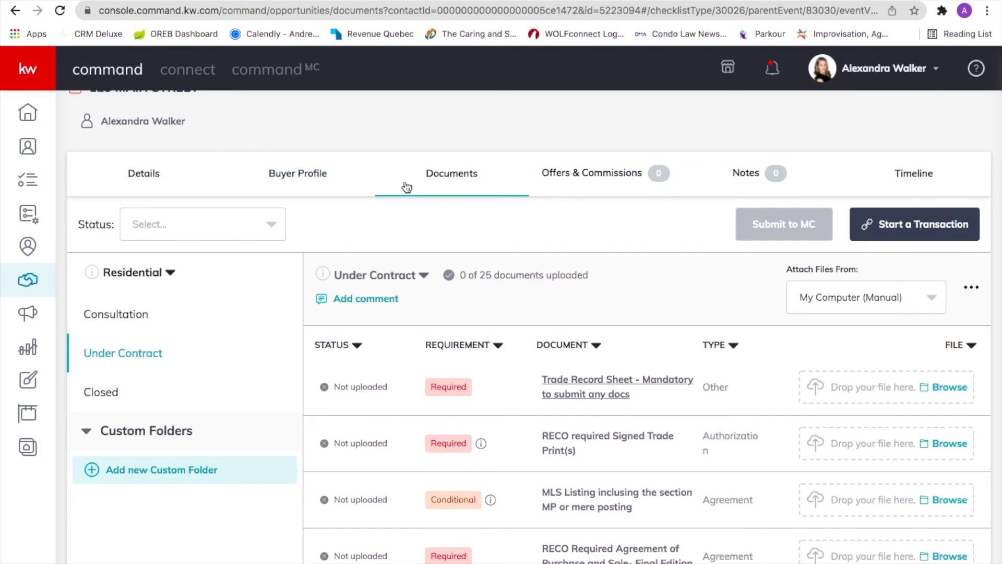
- Look over the full Under Contract checklist once more and return to the 123 MAIN STREET opportunity header
scroll(549, 394, down, 1)
scroll(548, 391, down, 3)
scroll(547, 387, up, 2)
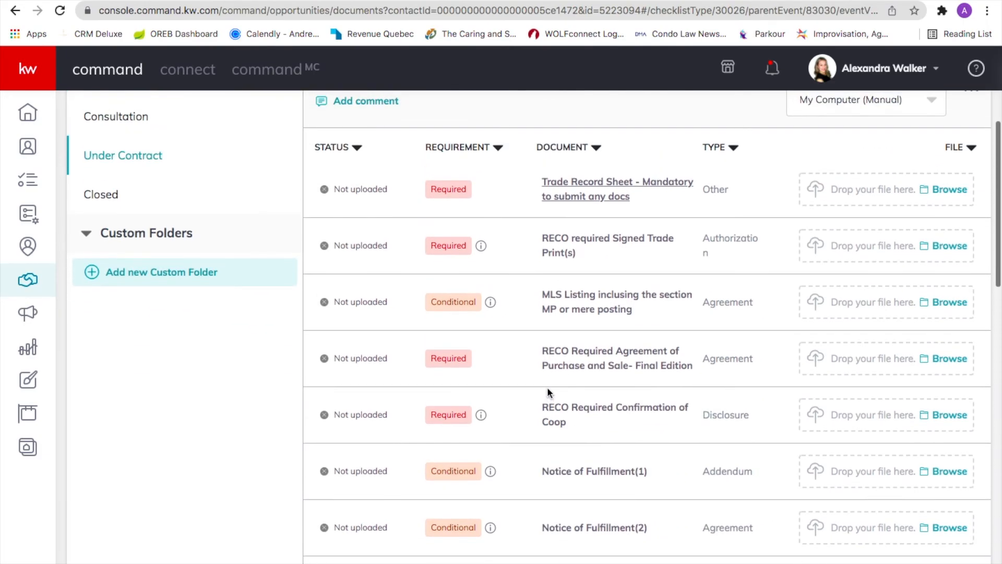
scroll(547, 387, up, 1)
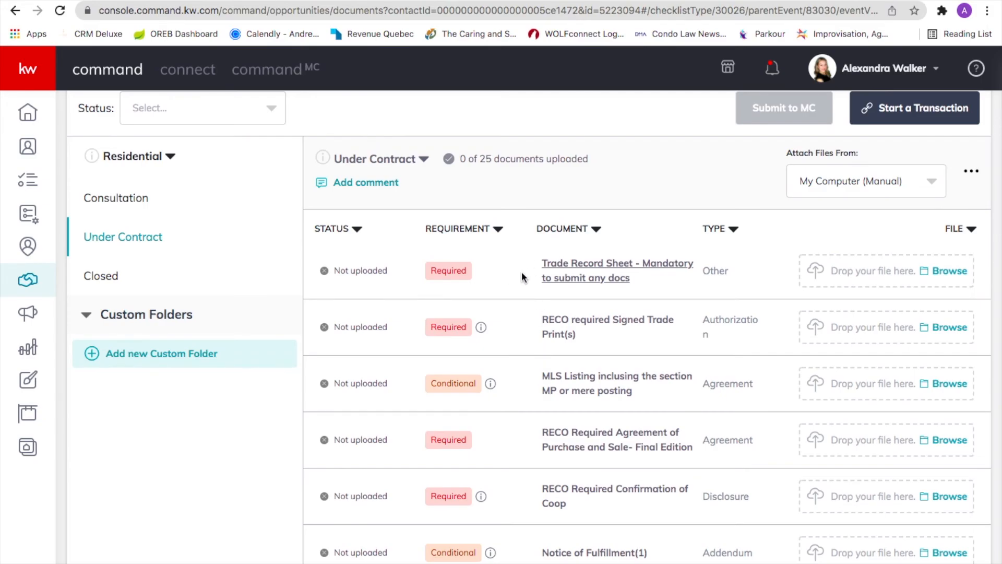
scroll(516, 262, up, 2)
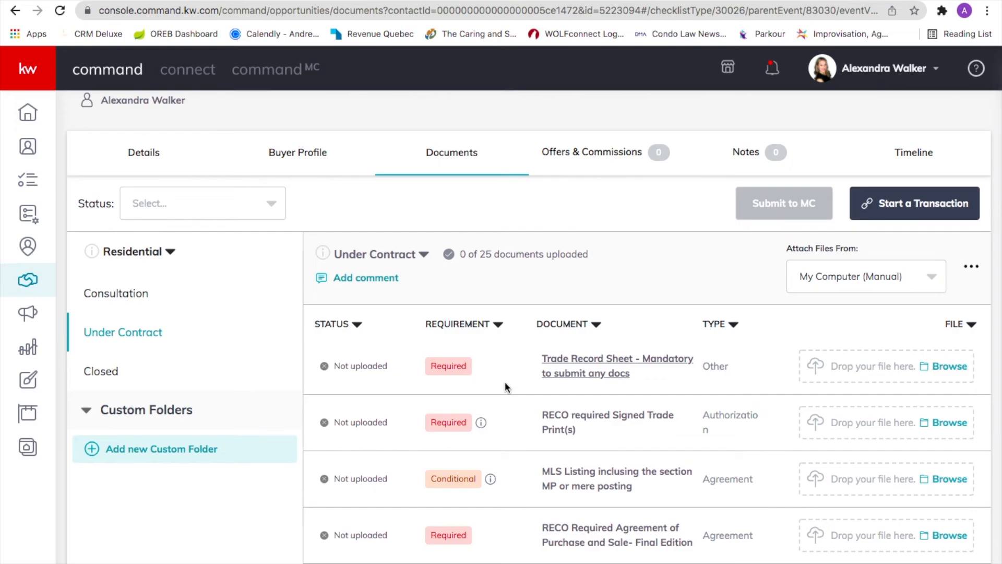
scroll(506, 384, down, 1)
scroll(506, 317, up, 1)
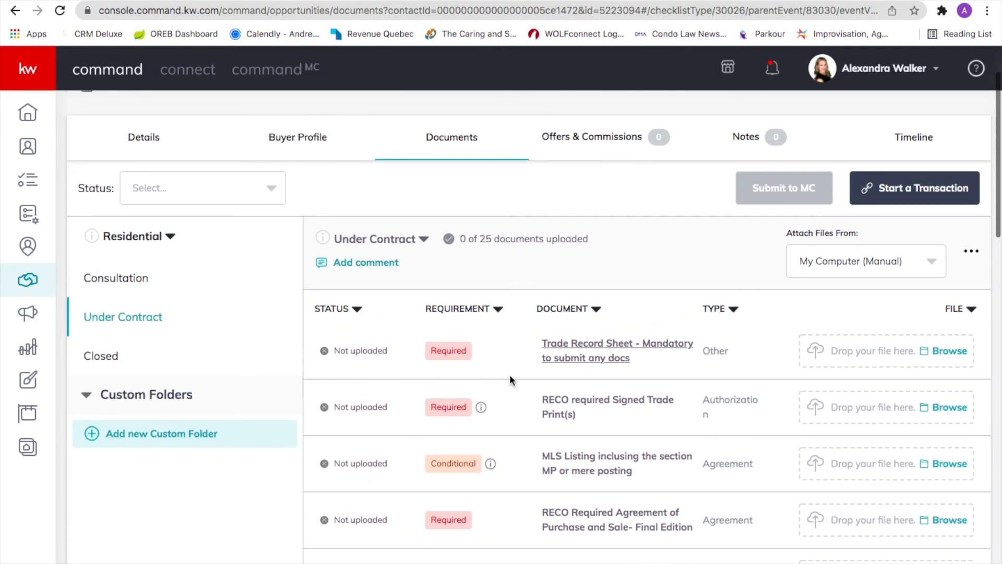
scroll(518, 435, down, 2)
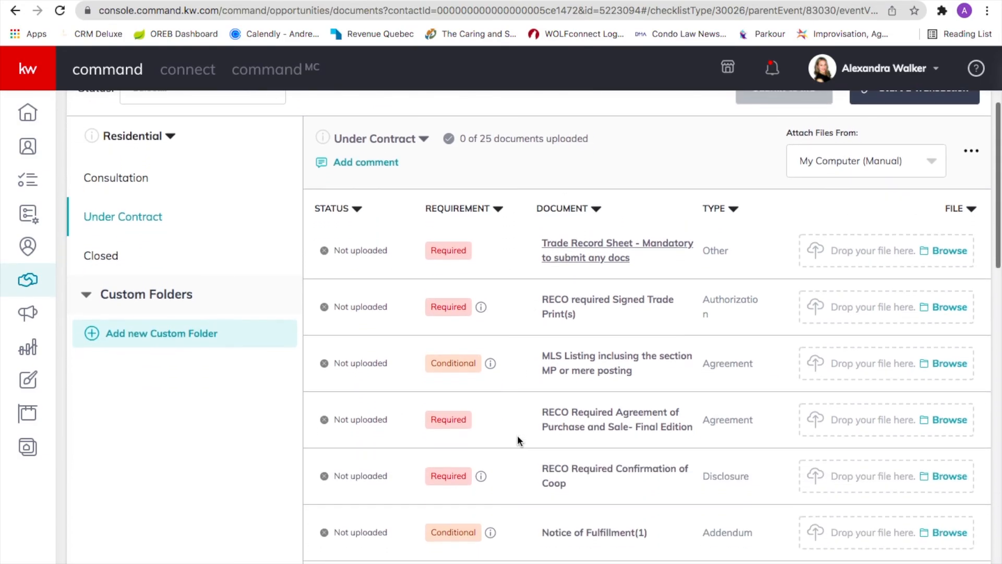
scroll(518, 434, down, 1)
scroll(518, 434, up, 4)
scroll(518, 434, down, 11)
scroll(518, 439, down, 8)
scroll(518, 440, up, 6)
scroll(518, 440, up, 14)
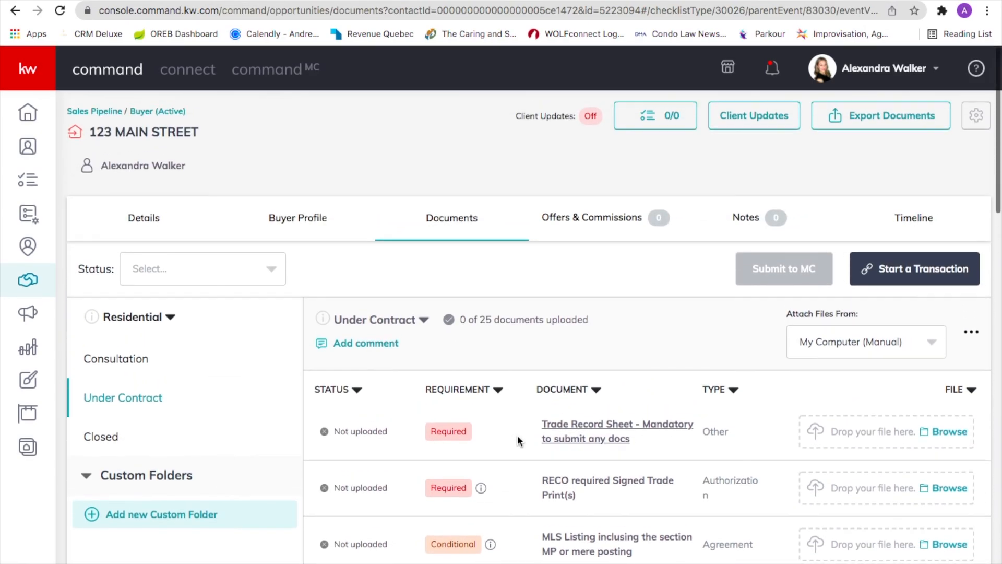